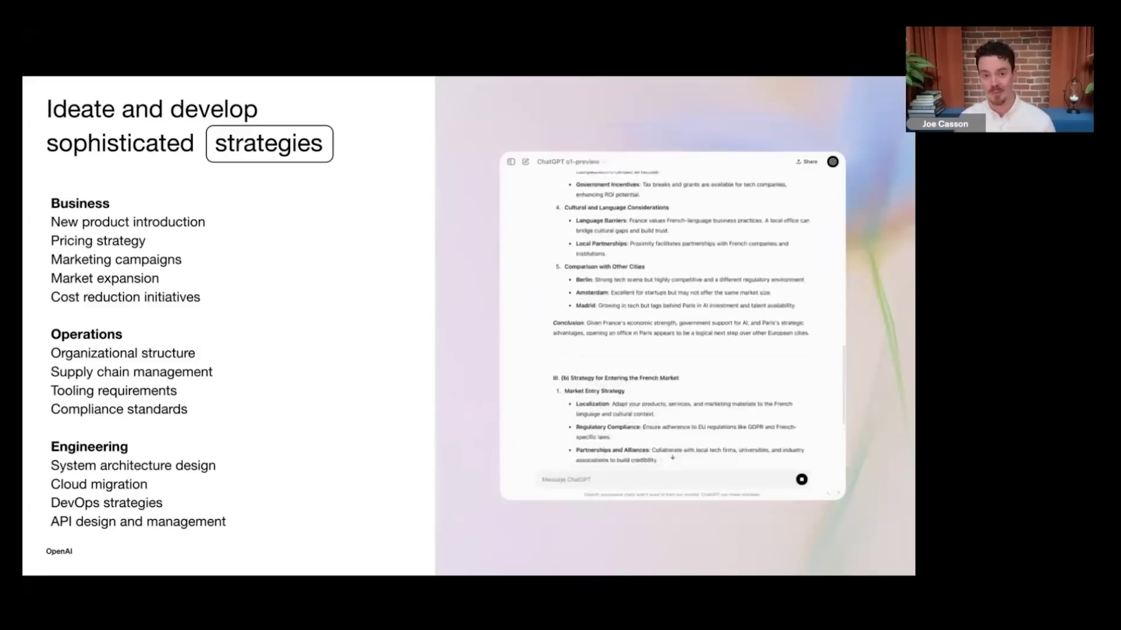
# Advance the slides to 'Handle complex coding tasks' with its full-stack Node.js/React demo.
pyautogui.press('Right')
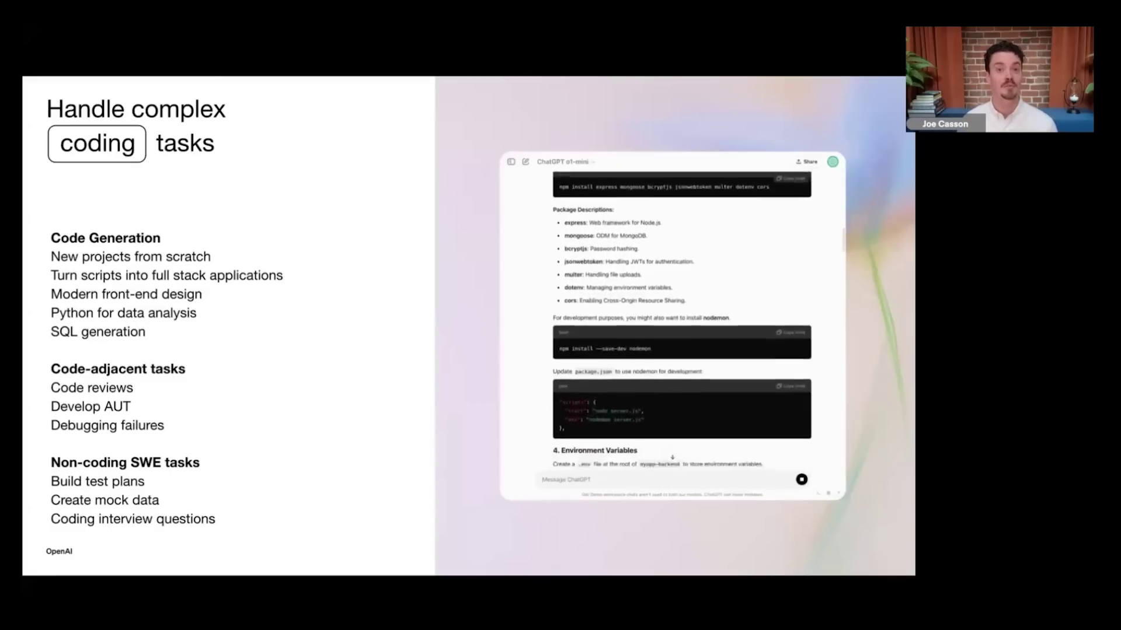
# Step through the research-process slide and land on the Demo slide.
pyautogui.press('Right')
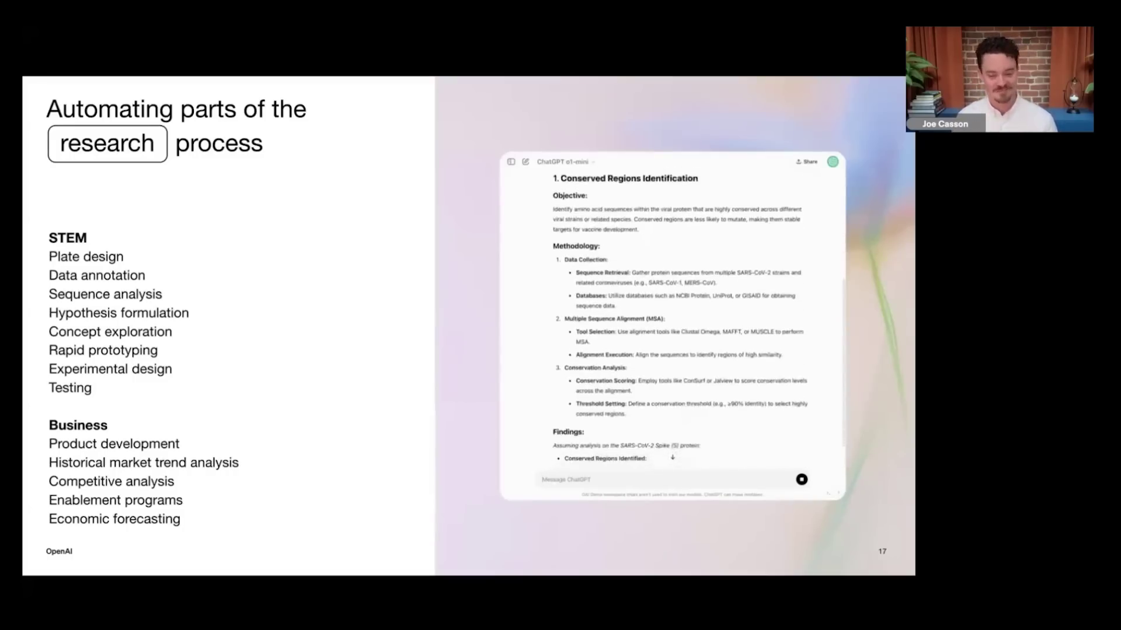
pyautogui.press('Right')
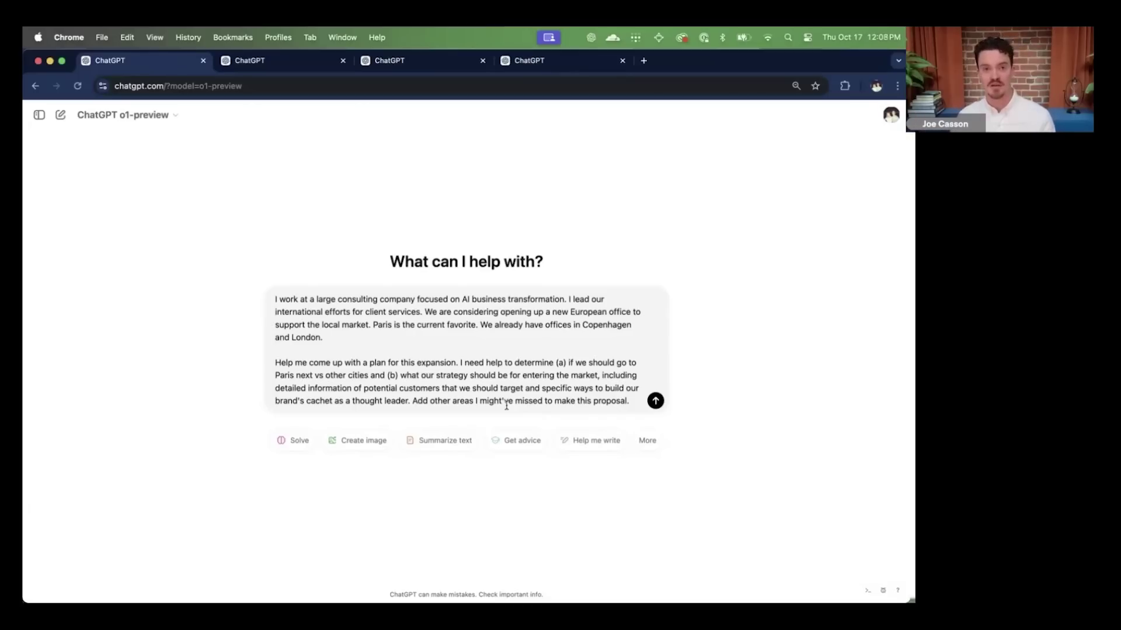
# Send the European expansion prompt to o1-preview and expand its reasoning steps.
pyautogui.click(655, 401)
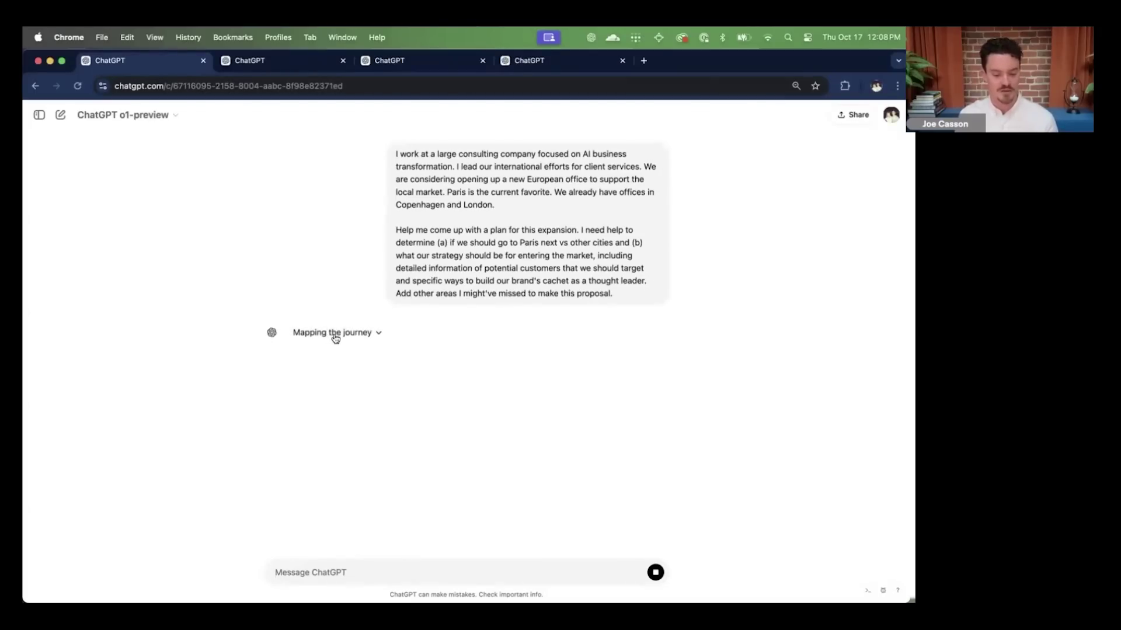
pyautogui.click(345, 339)
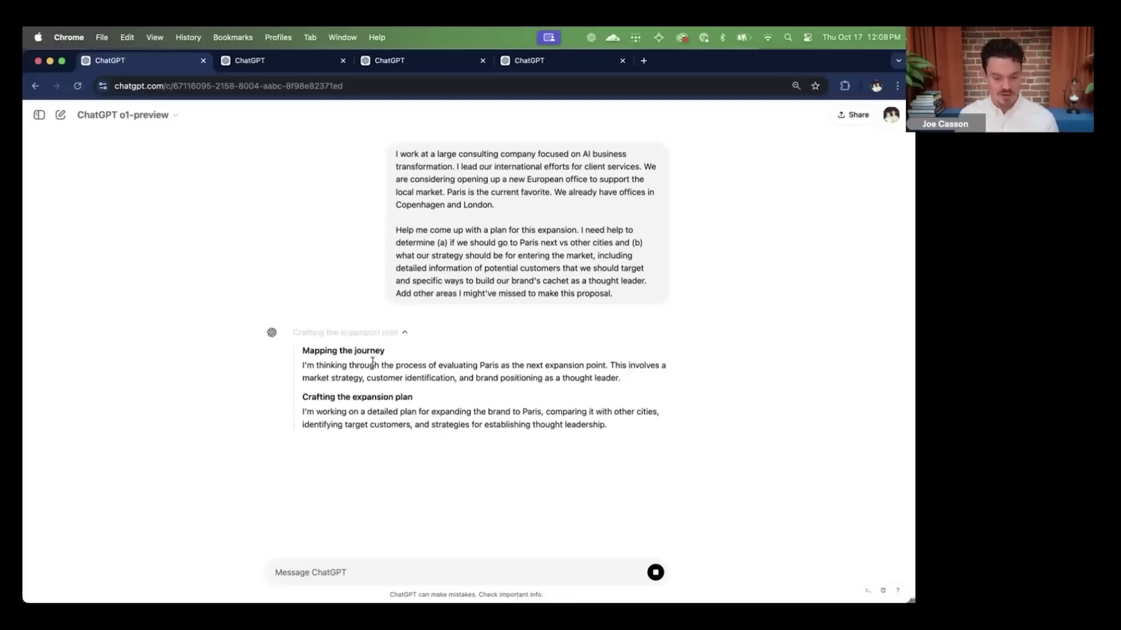
pyautogui.scroll(-5, 419, 374)
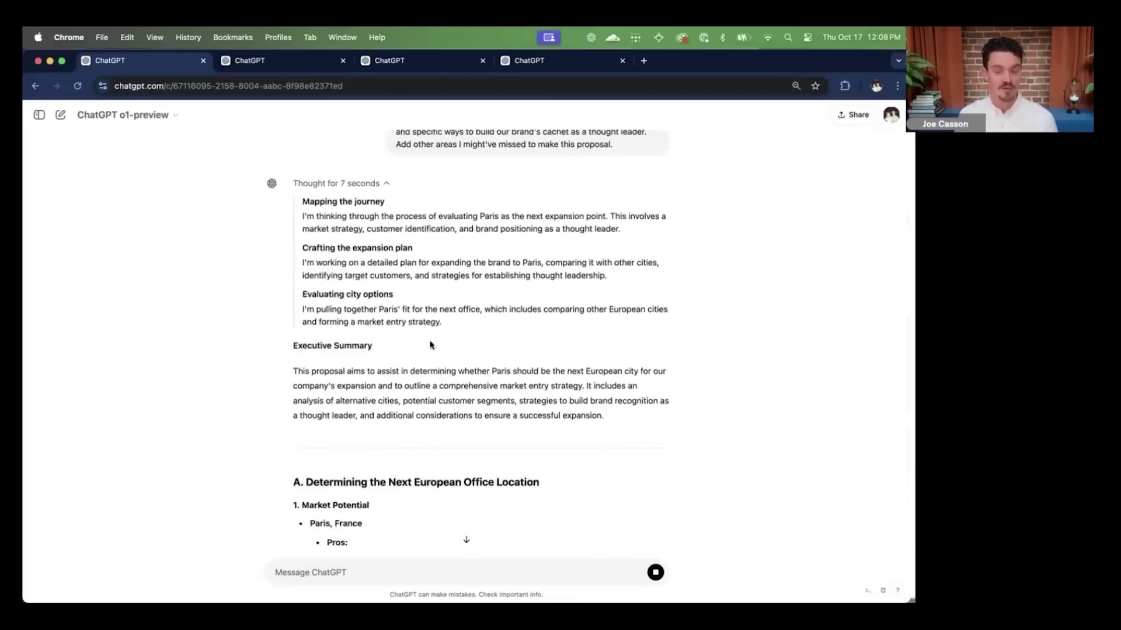
pyautogui.scroll(-5, 431, 345)
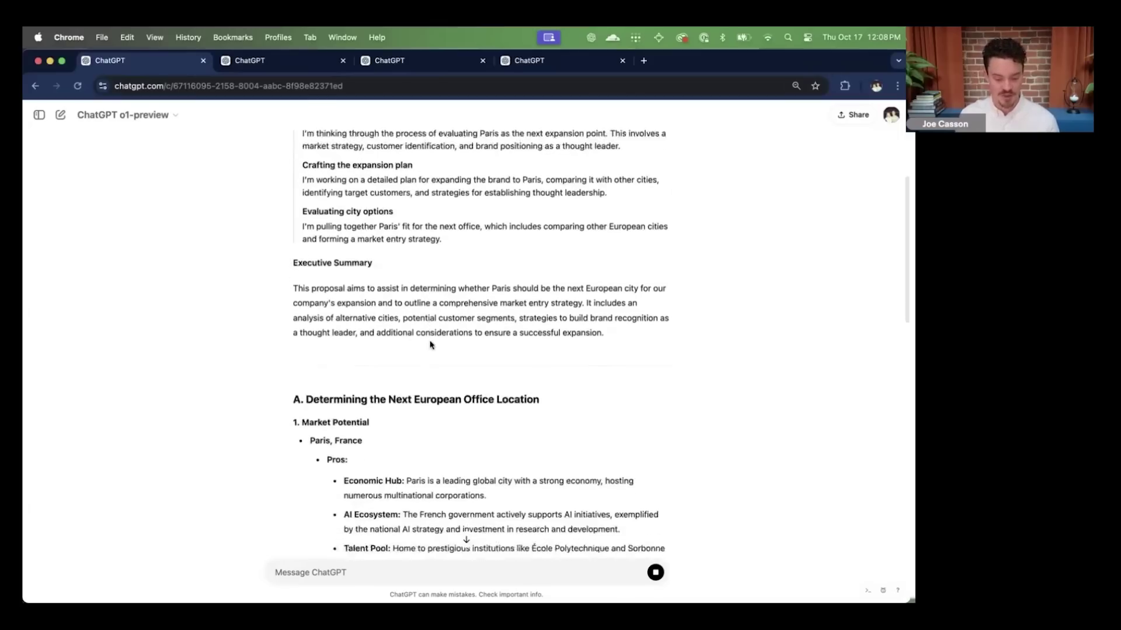
pyautogui.scroll(-4, 430, 345)
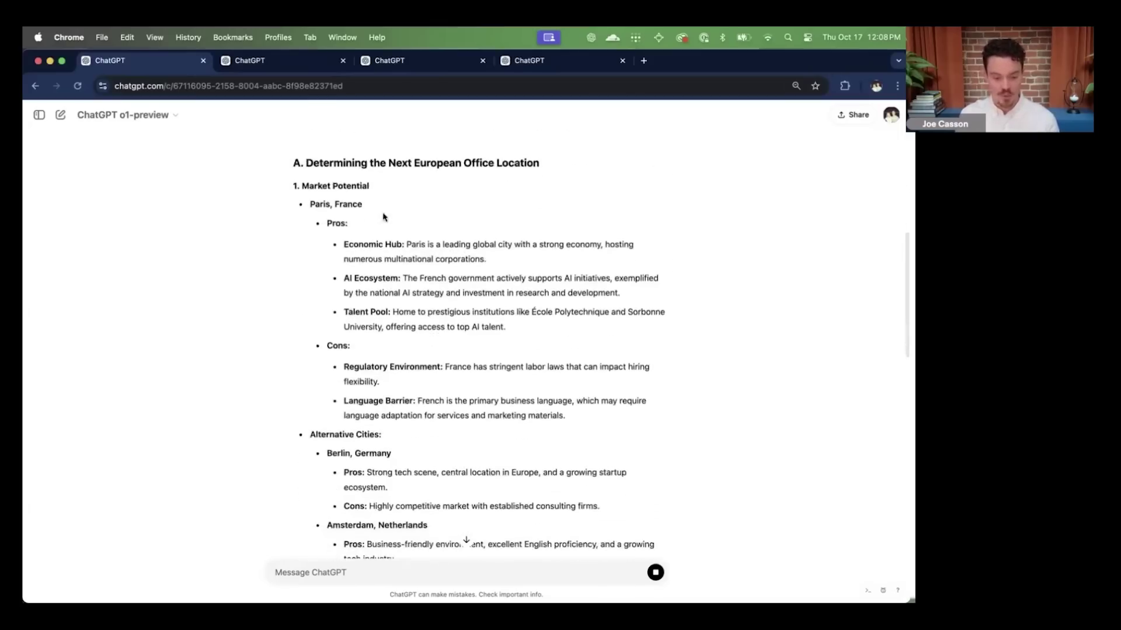
pyautogui.scroll(-6, 372, 278)
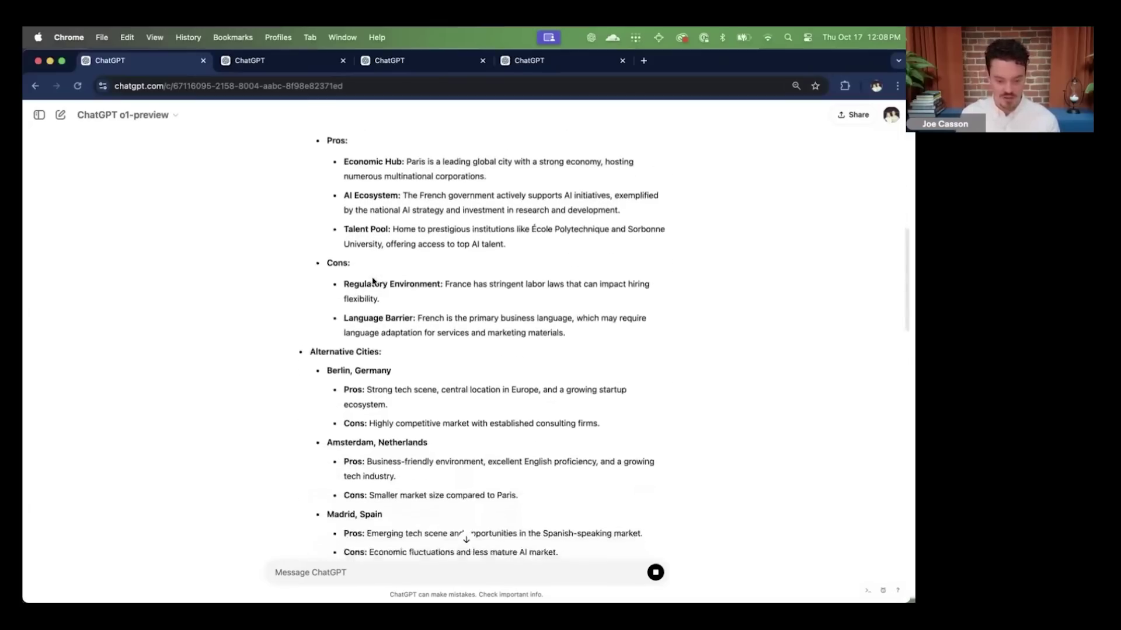
# Read the plan through market entry strategy and additional areas down to the Conclusion favouring Paris.
pyautogui.scroll(-2, 372, 277)
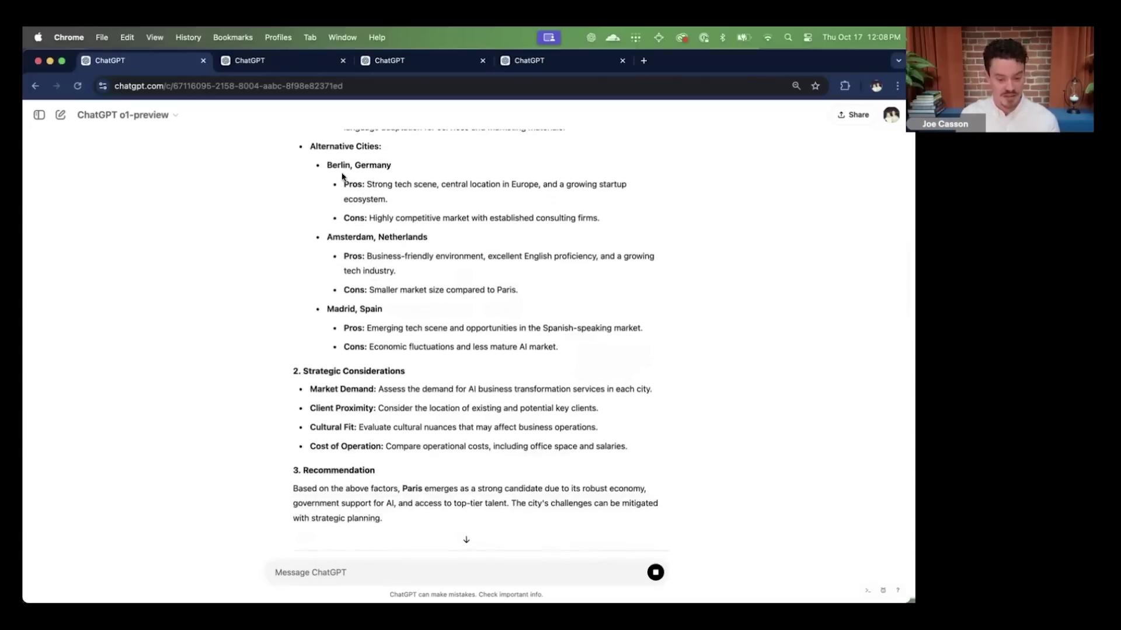
pyautogui.scroll(-5, 343, 297)
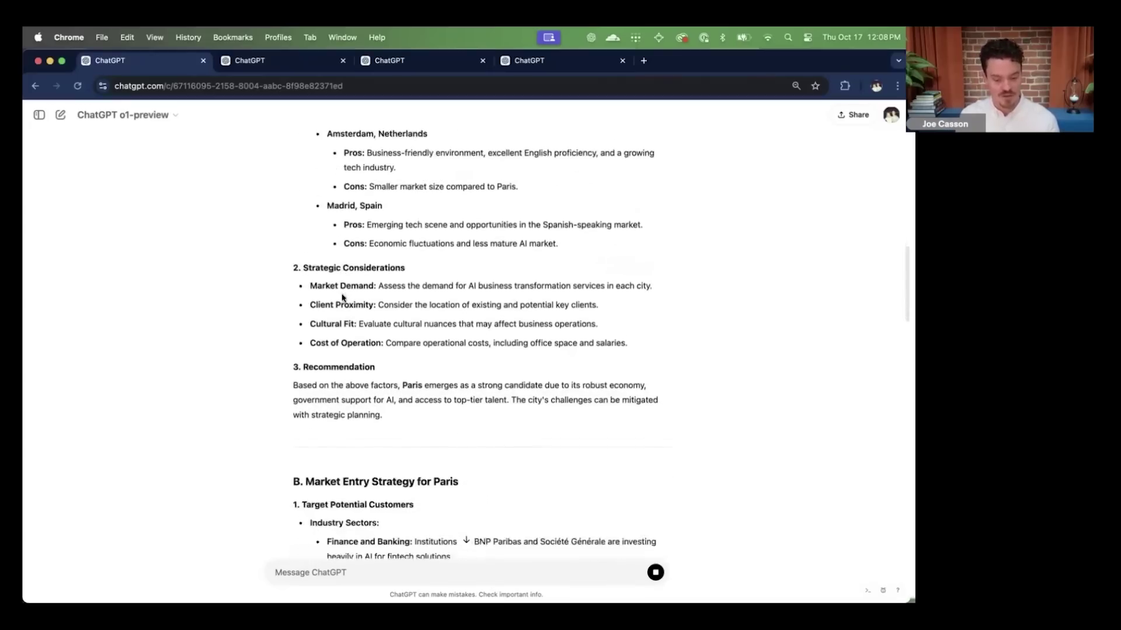
pyautogui.scroll(-3, 342, 297)
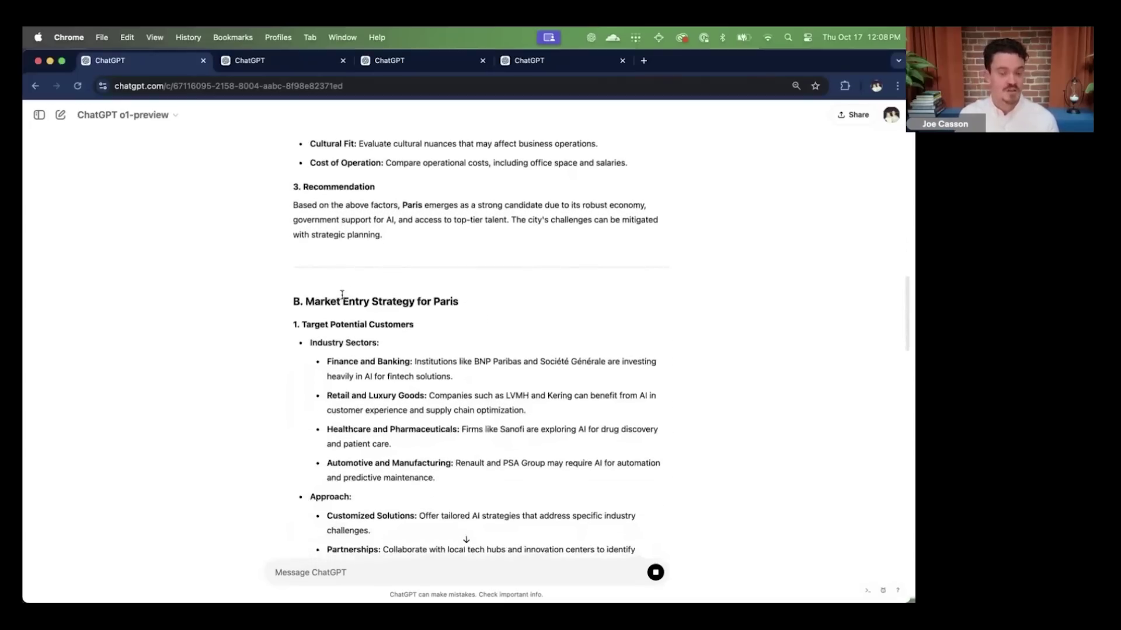
pyautogui.scroll(-3, 343, 297)
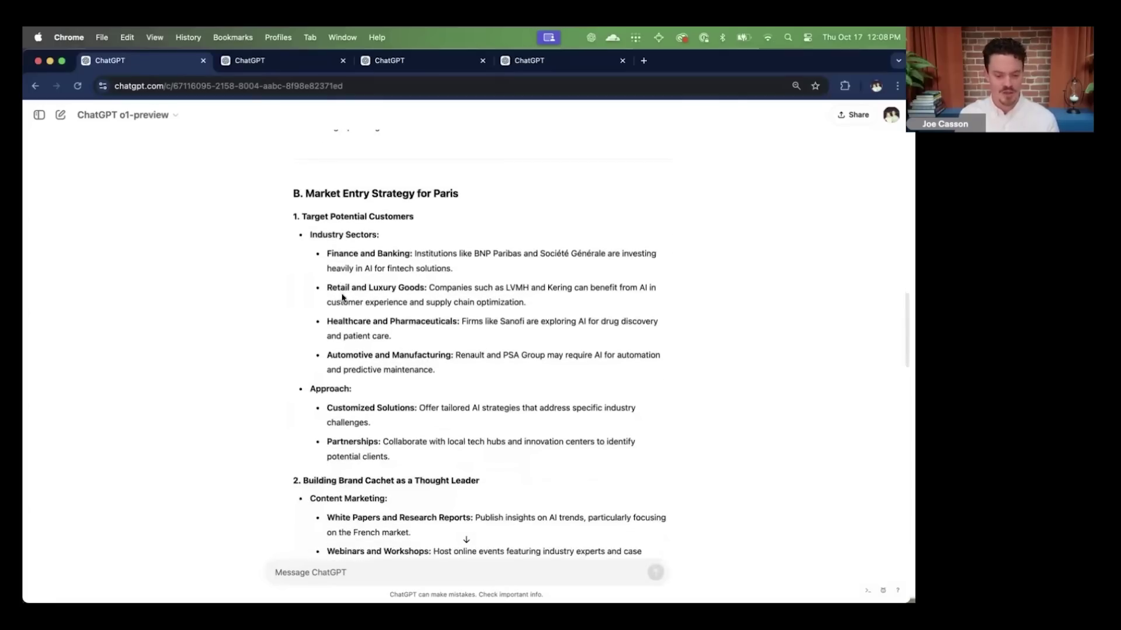
pyautogui.scroll(-4, 343, 297)
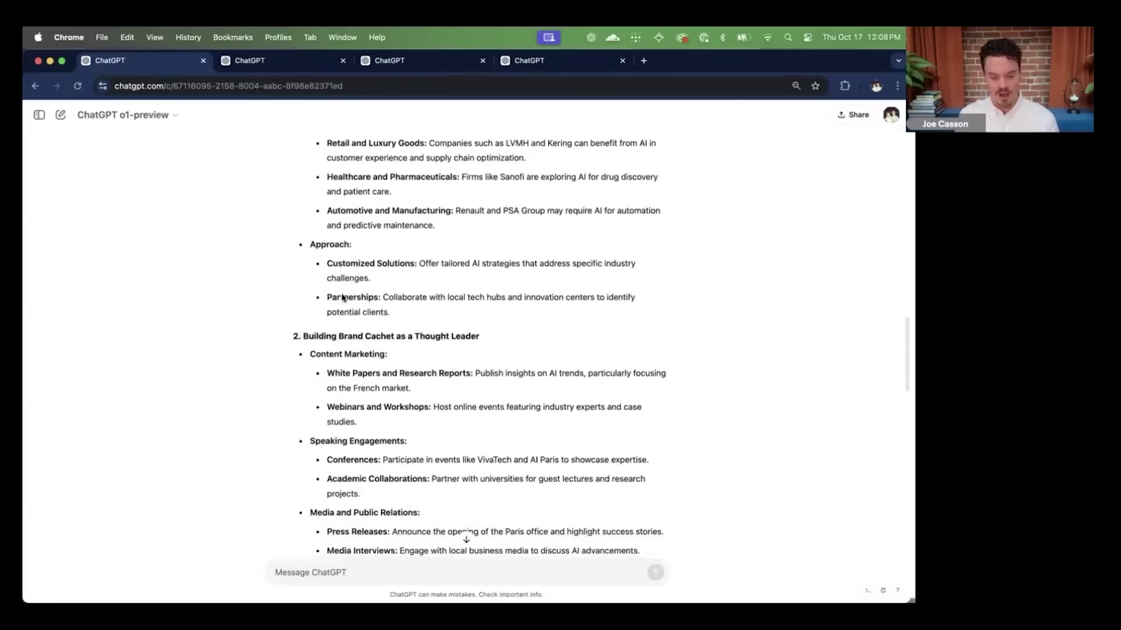
pyautogui.scroll(-6, 342, 296)
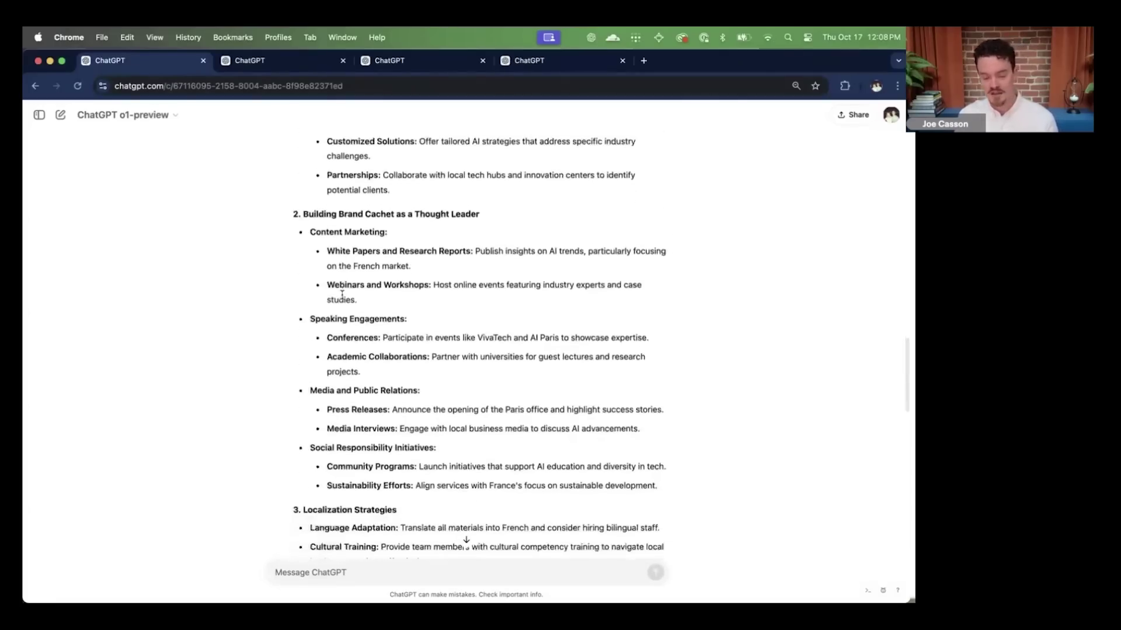
pyautogui.scroll(-4, 342, 296)
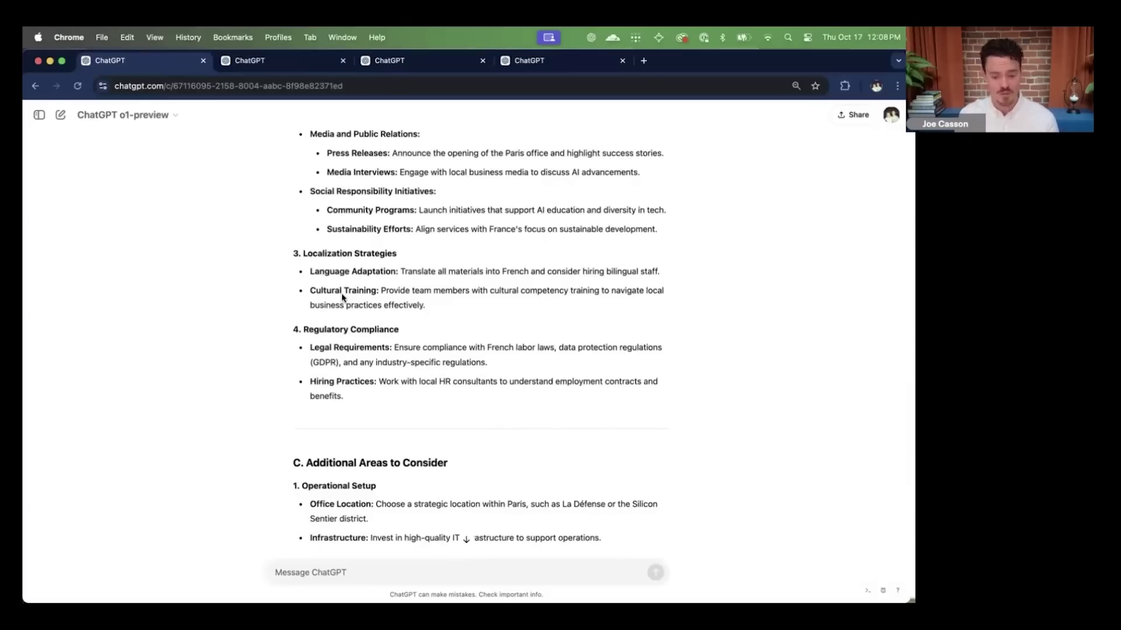
pyautogui.scroll(-4, 343, 297)
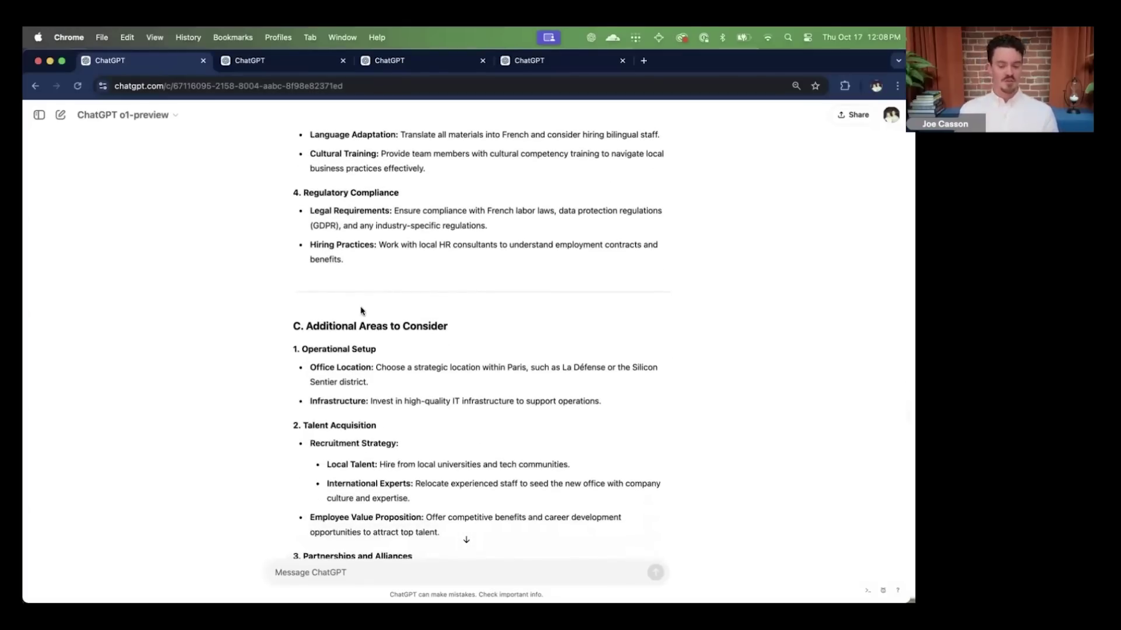
pyautogui.scroll(-4, 373, 322)
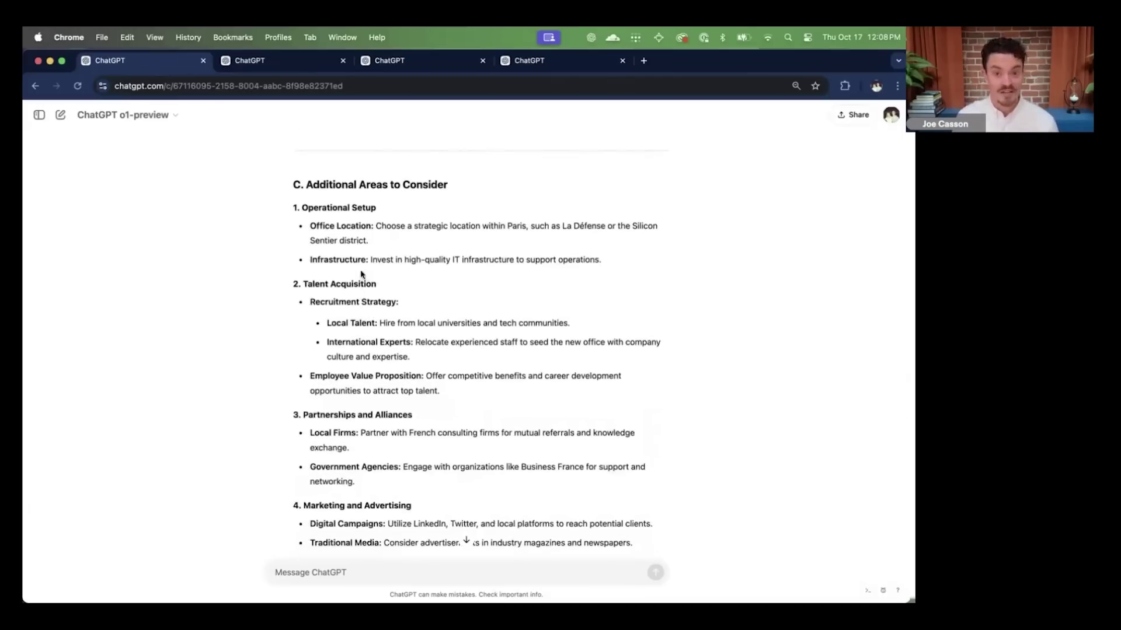
pyautogui.scroll(-2, 359, 318)
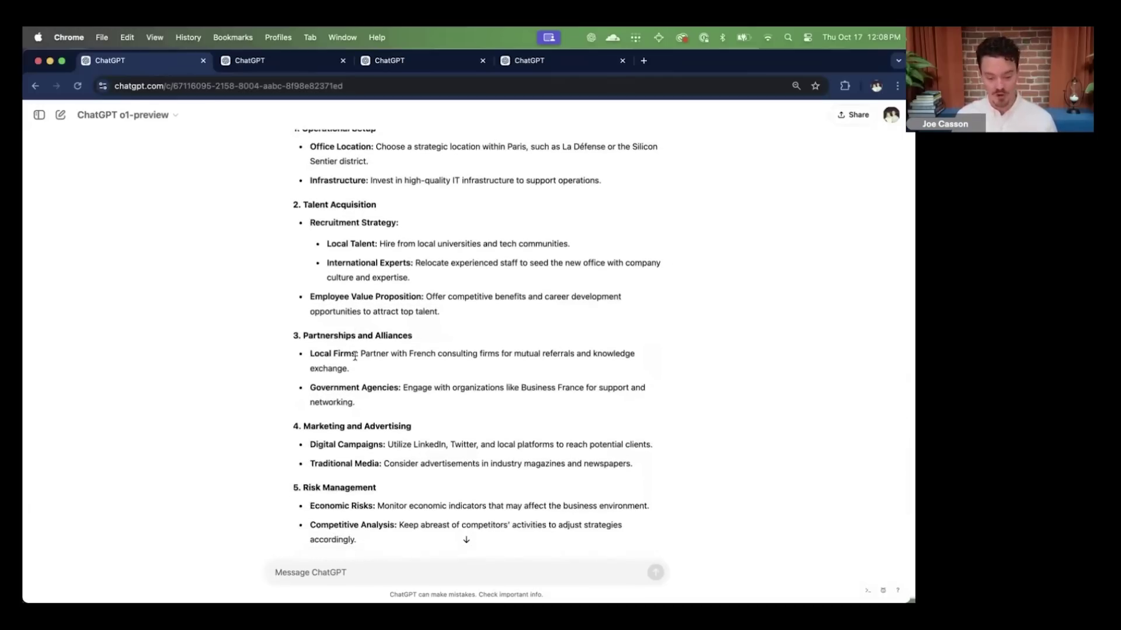
pyautogui.scroll(-4, 357, 379)
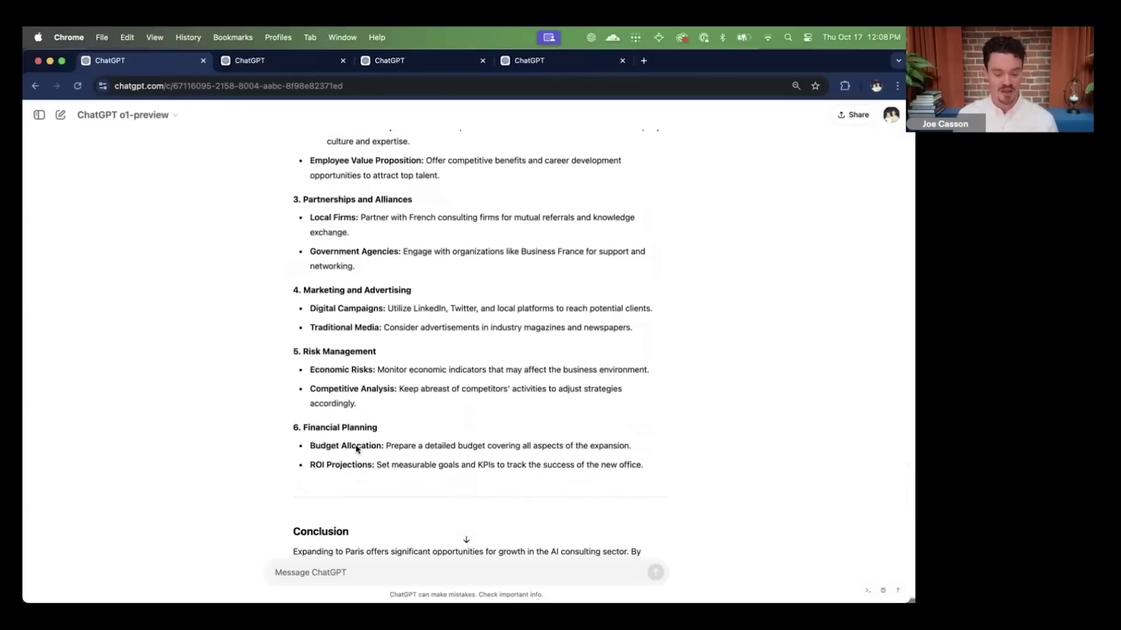
pyautogui.scroll(-3, 357, 446)
pyautogui.scroll(-1, 357, 448)
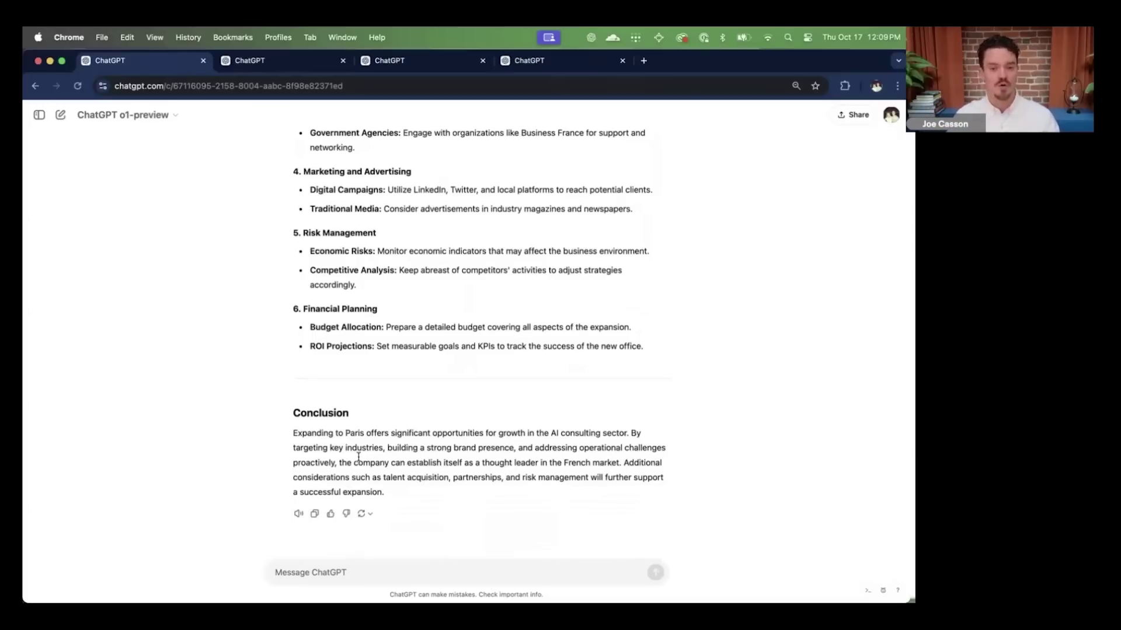
# Send the follow-up 'dig in to berlin as an option'.
pyautogui.click(330, 571)
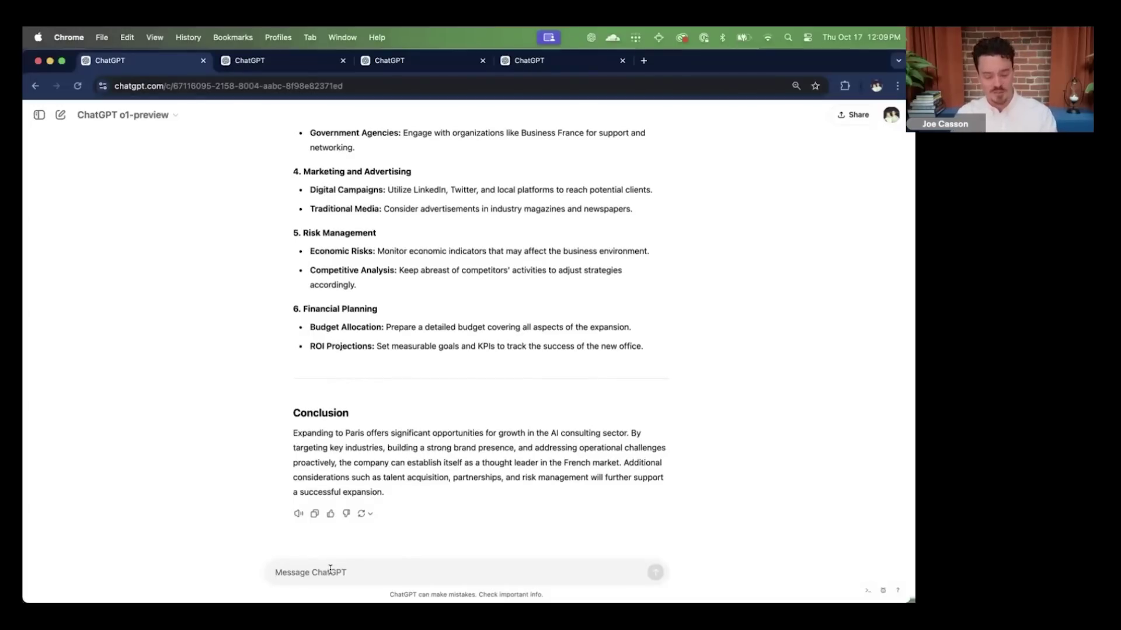
pyautogui.write('dig in ')
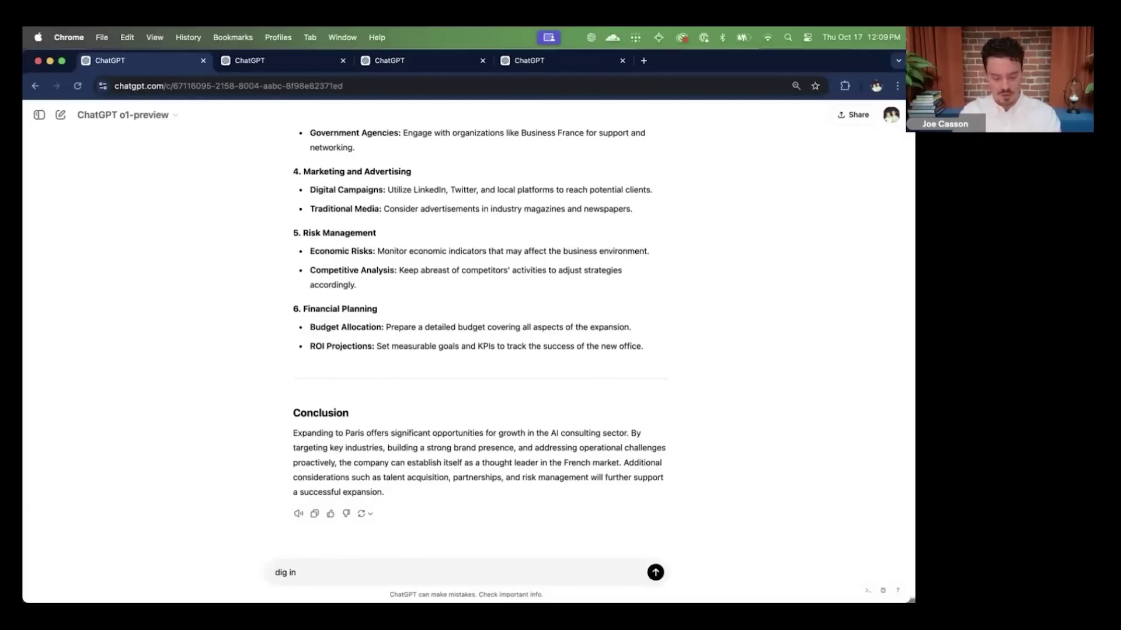
pyautogui.write('to berl')
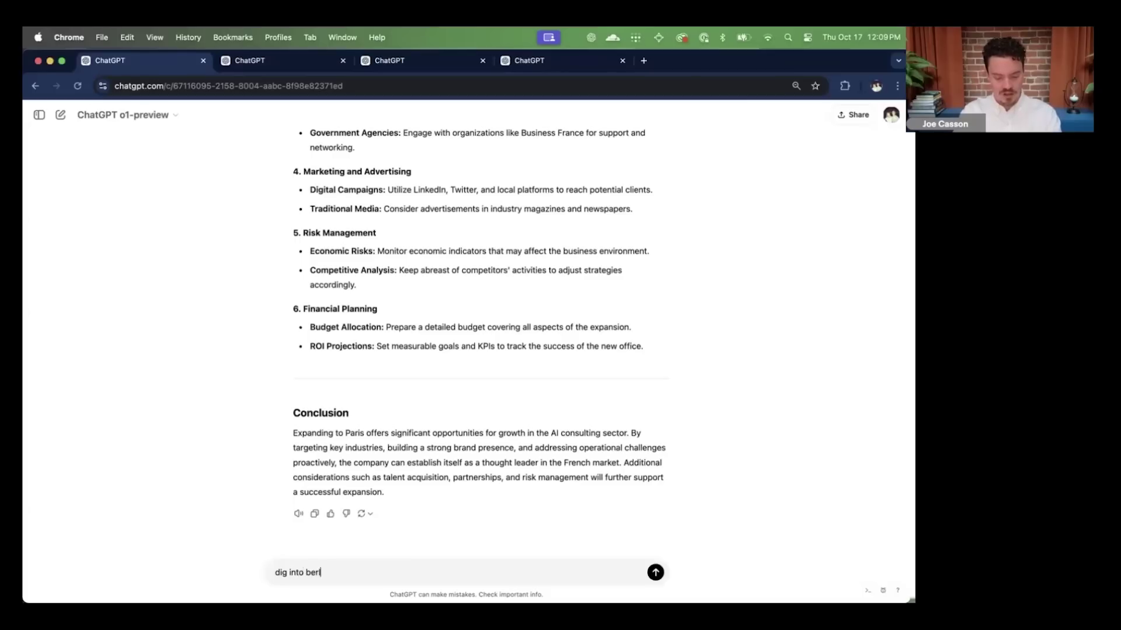
pyautogui.write('in as an option')
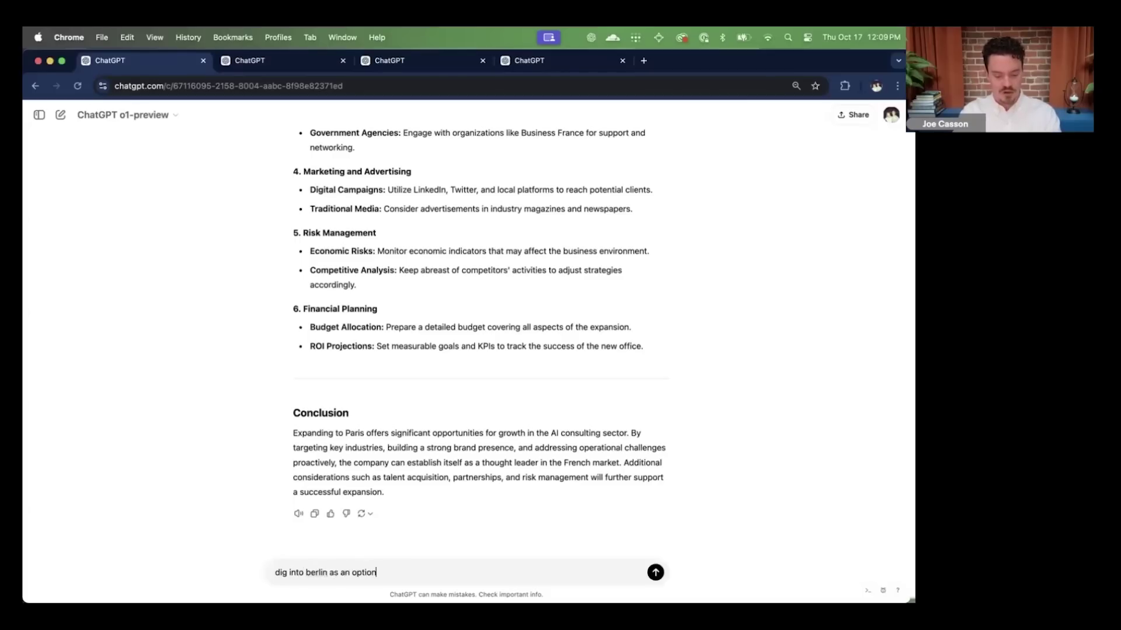
pyautogui.press('Return')
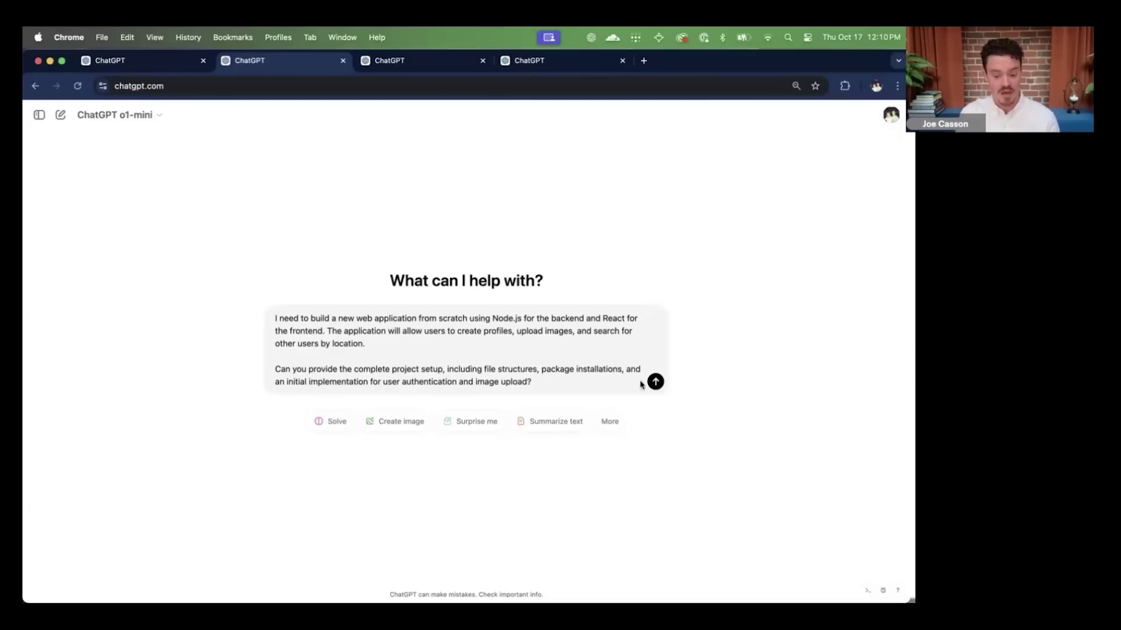
# Send the web app setup request to o1-mini and briefly view its reasoning summary.
pyautogui.click(655, 383)
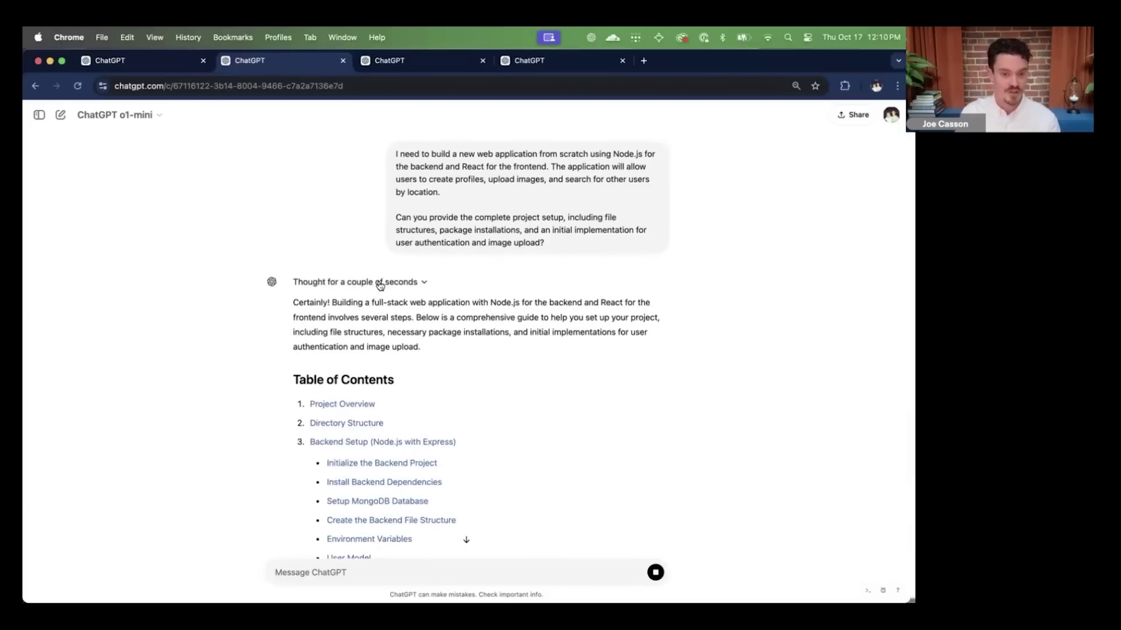
pyautogui.click(380, 283)
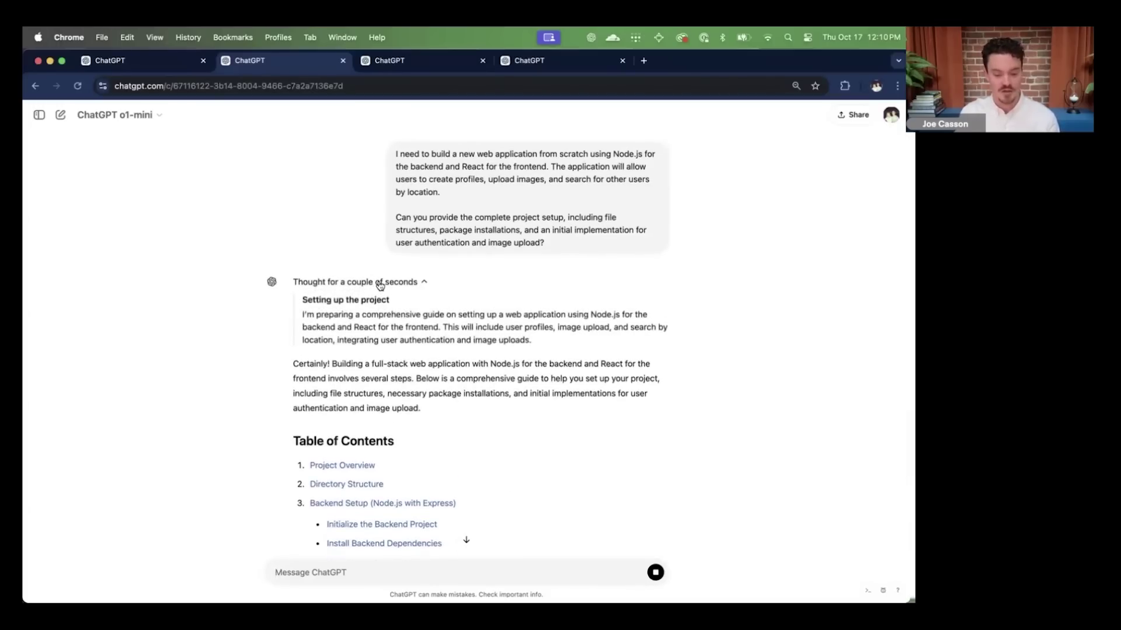
pyautogui.click(387, 285)
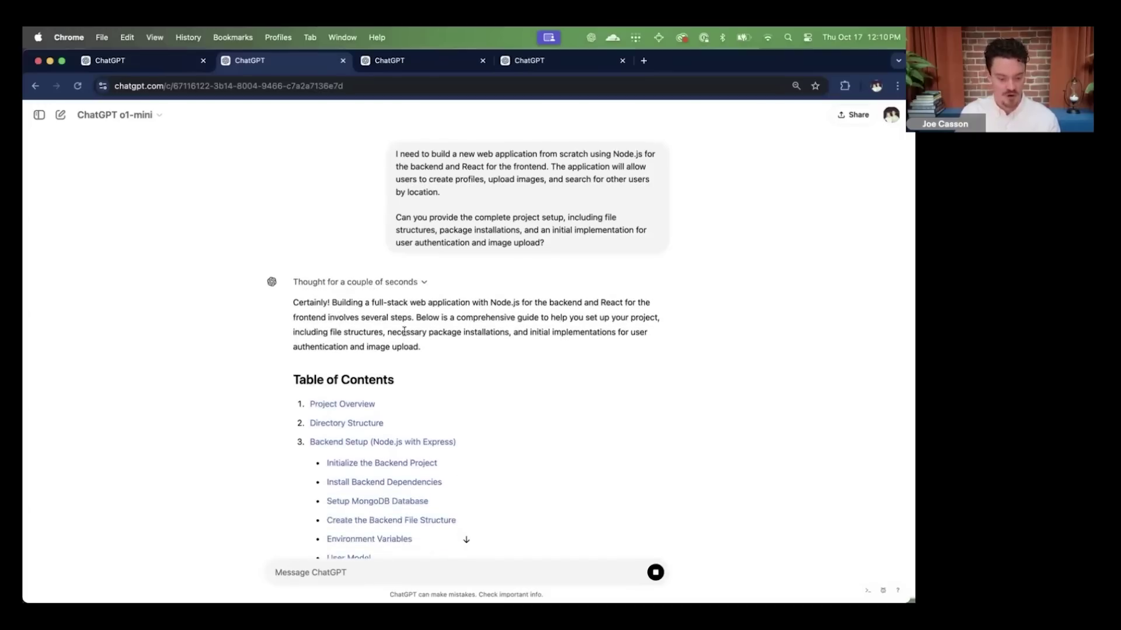
pyautogui.scroll(-3, 413, 345)
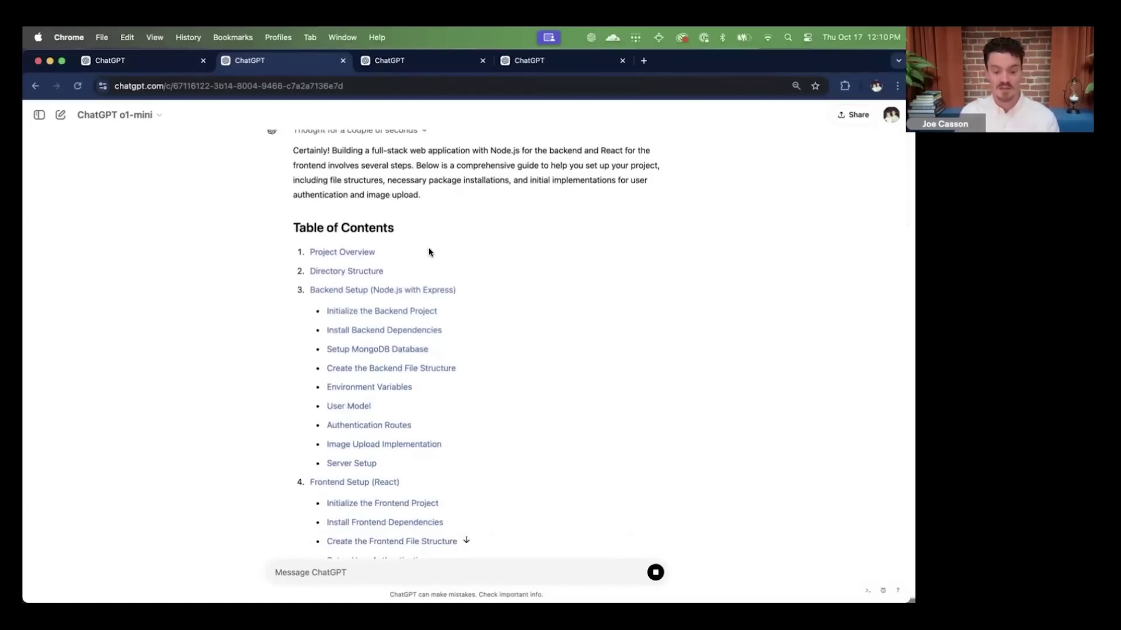
pyautogui.scroll(-1, 430, 251)
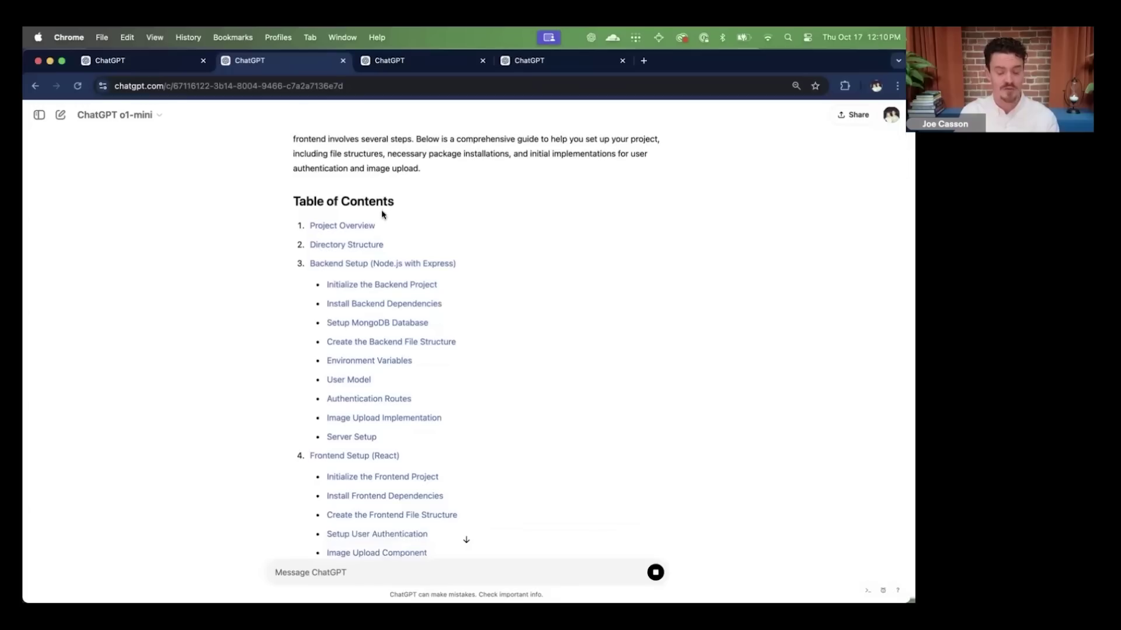
pyautogui.scroll(-3, 381, 208)
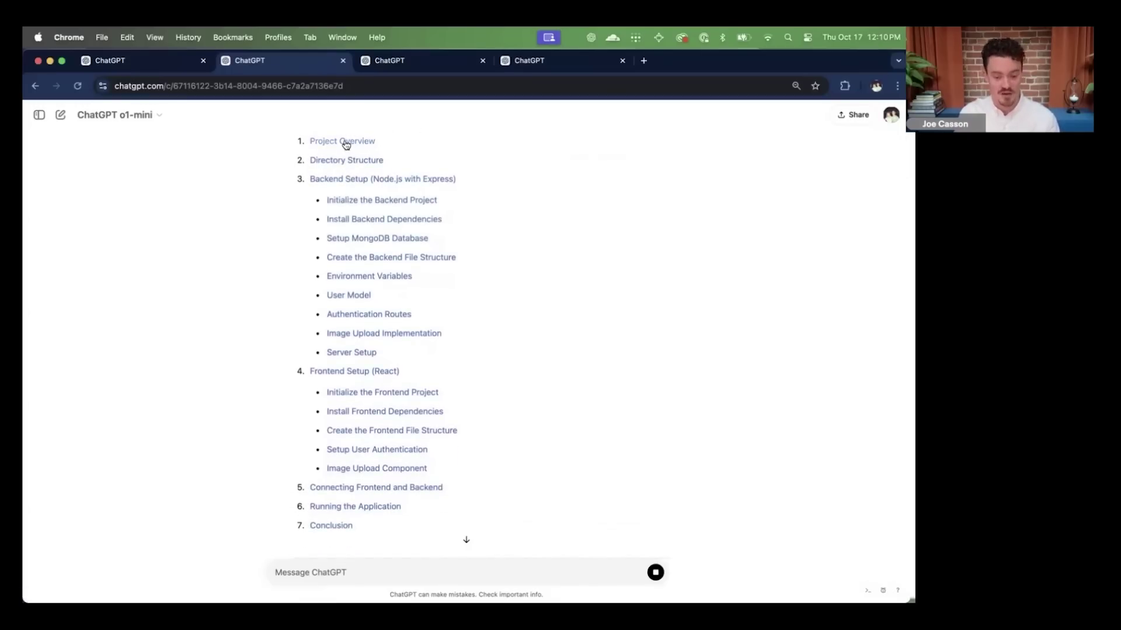
pyautogui.scroll(-5, 364, 353)
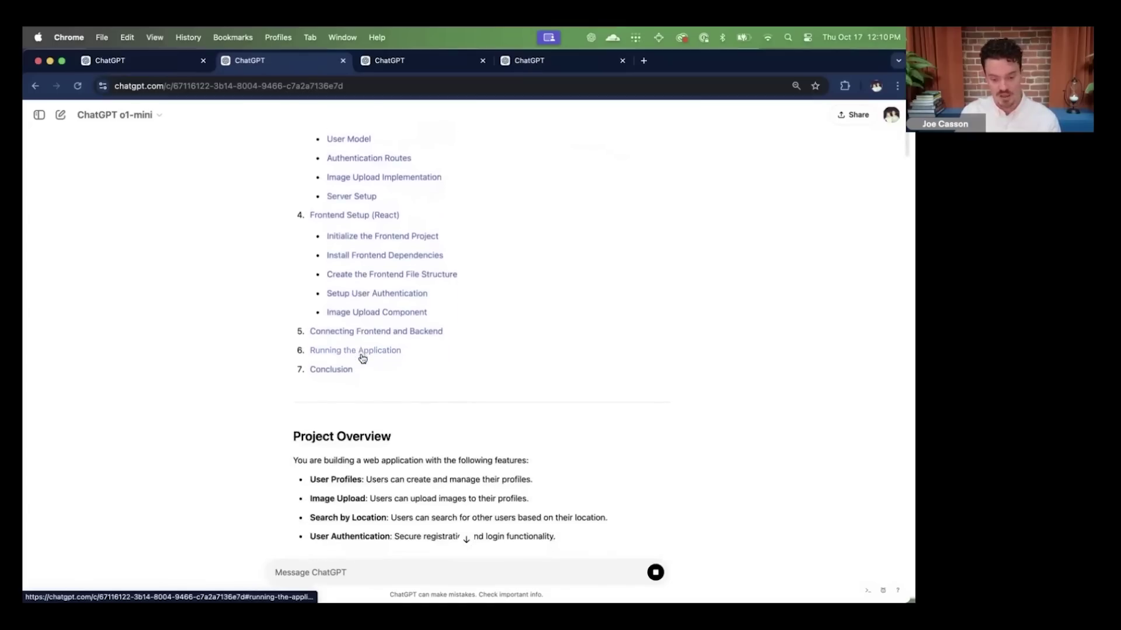
pyautogui.scroll(-5, 363, 357)
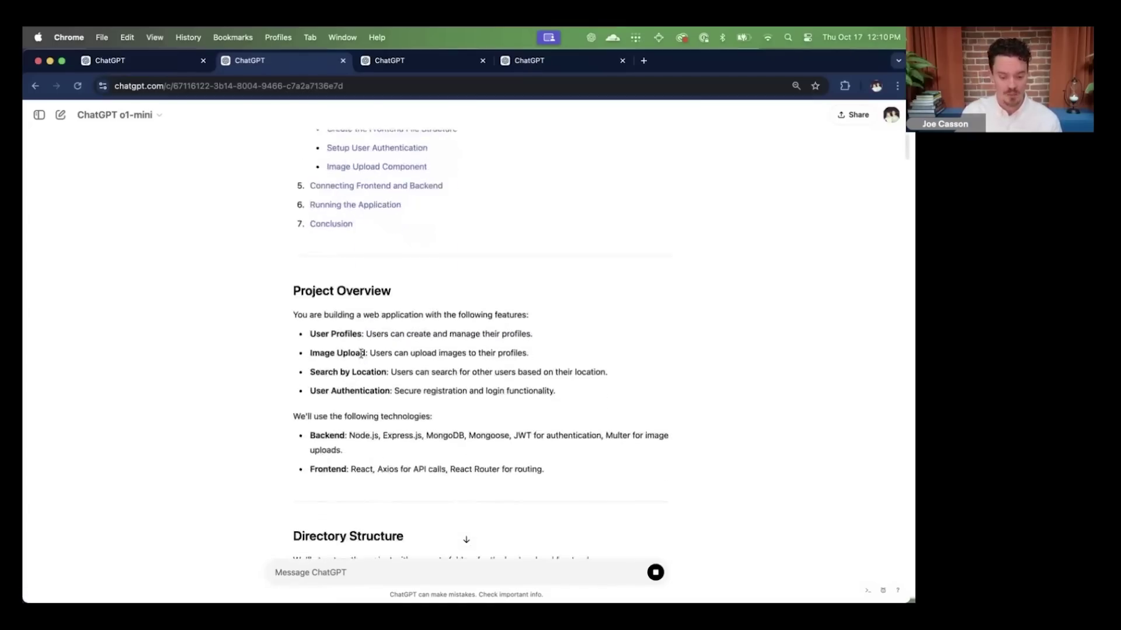
pyautogui.scroll(-5, 361, 353)
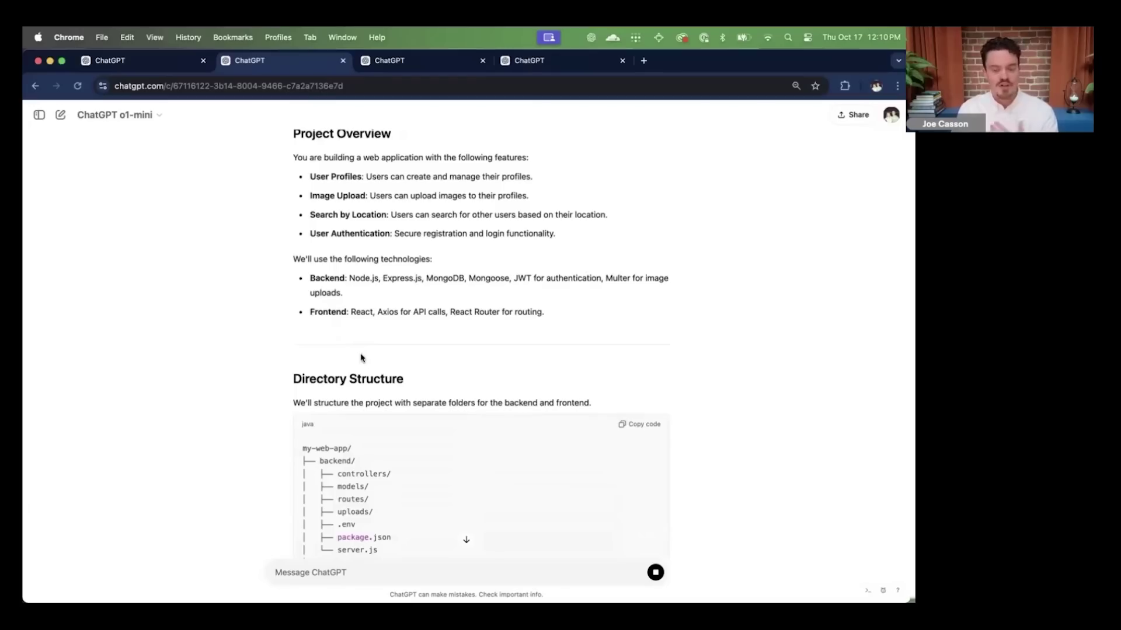
pyautogui.scroll(-8, 361, 358)
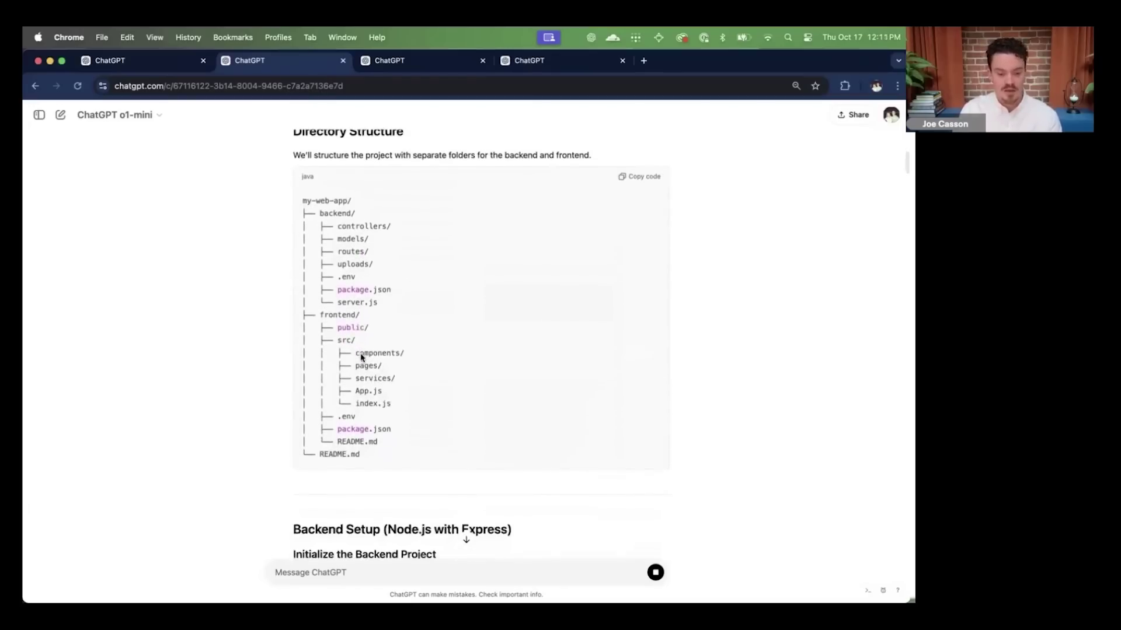
pyautogui.scroll(-6, 362, 358)
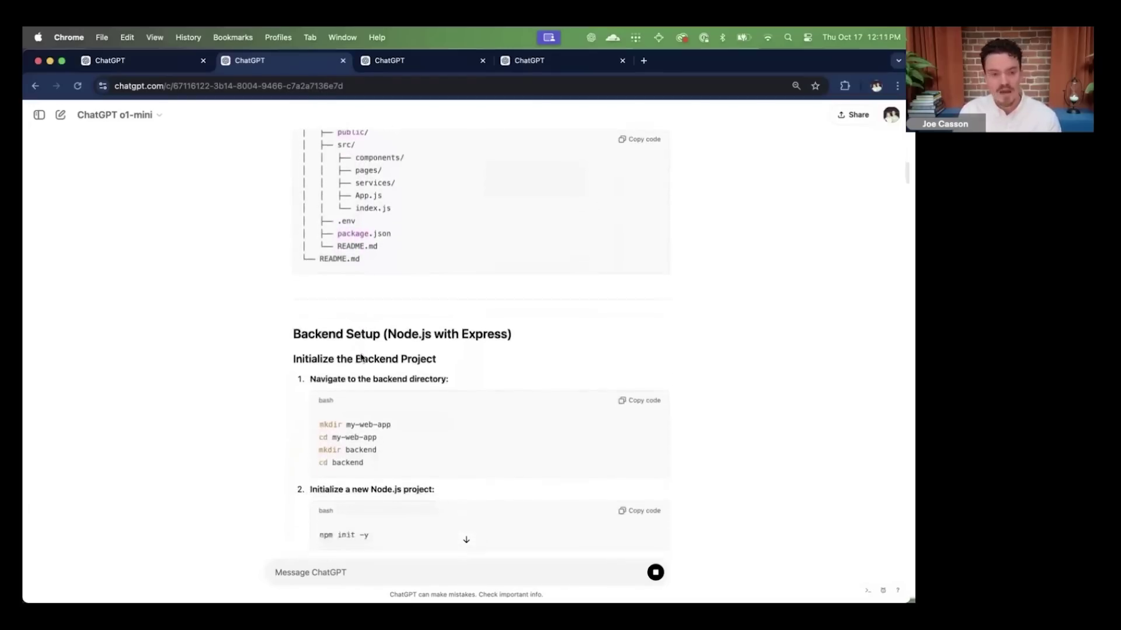
pyautogui.scroll(-7, 361, 358)
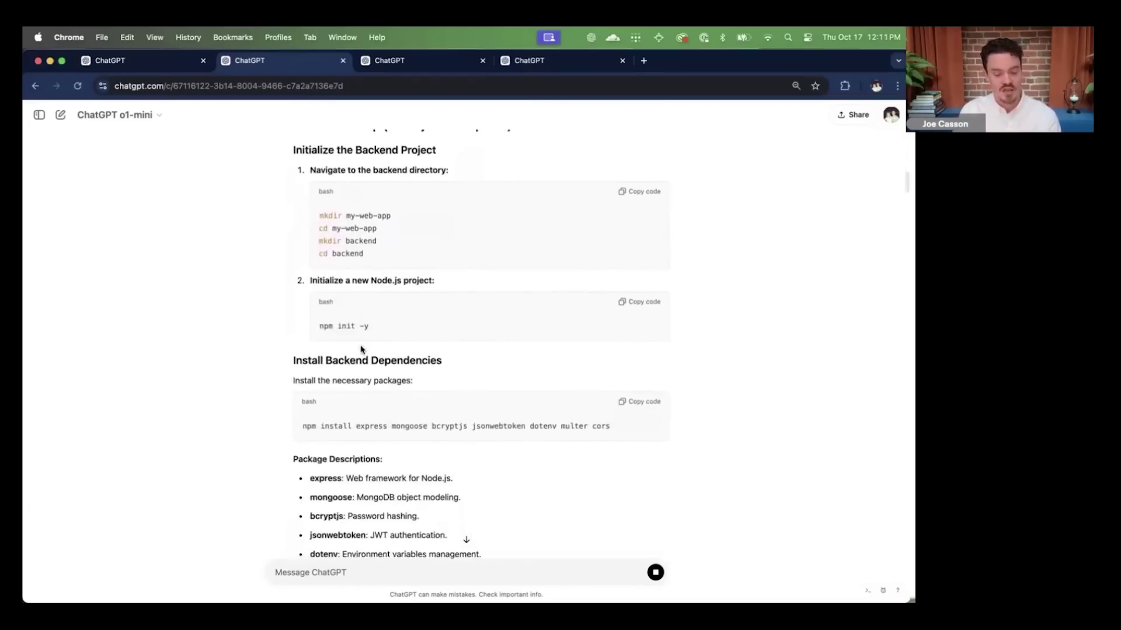
# Read through auth middleware, image upload, frontend pages and next steps to the Conclusion.
pyautogui.scroll(-13, 362, 349)
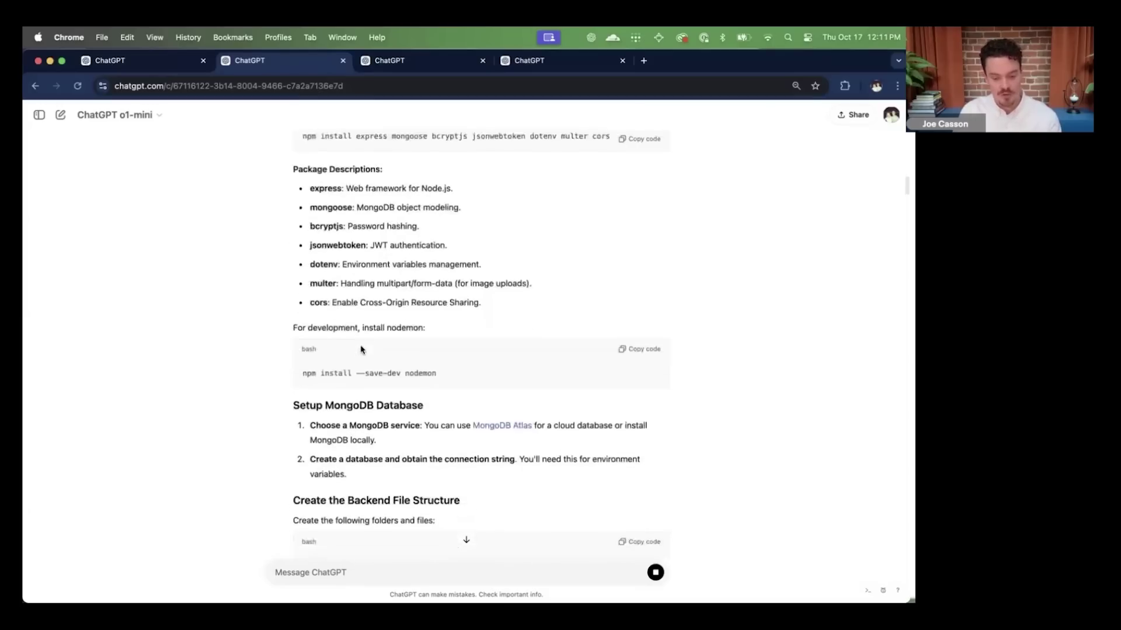
pyautogui.scroll(-20, 361, 349)
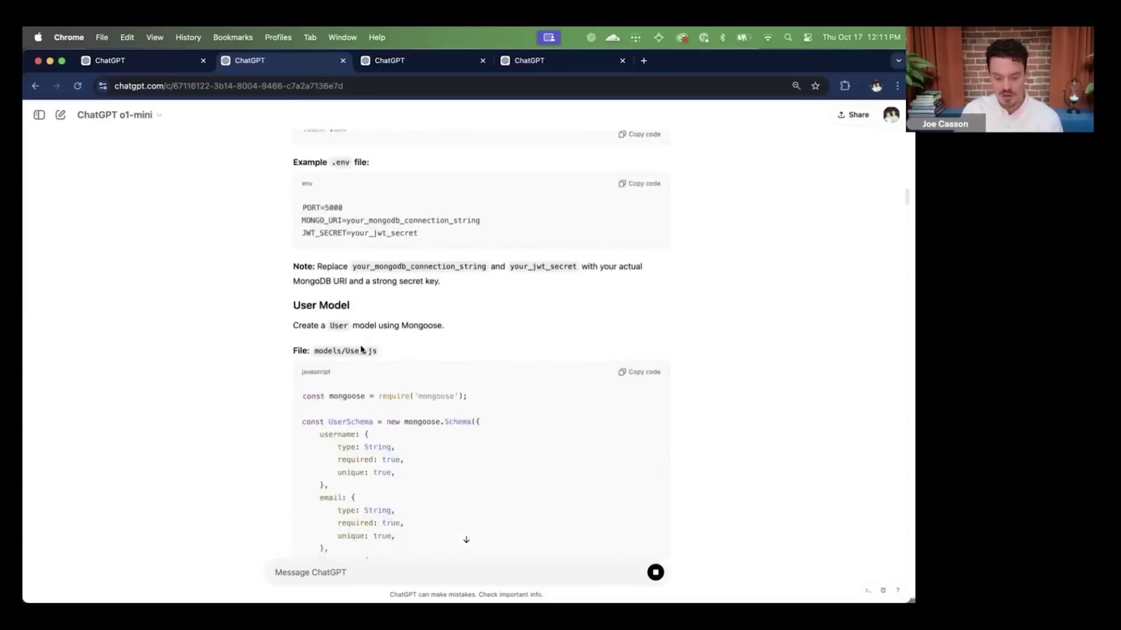
pyautogui.scroll(-19, 360, 347)
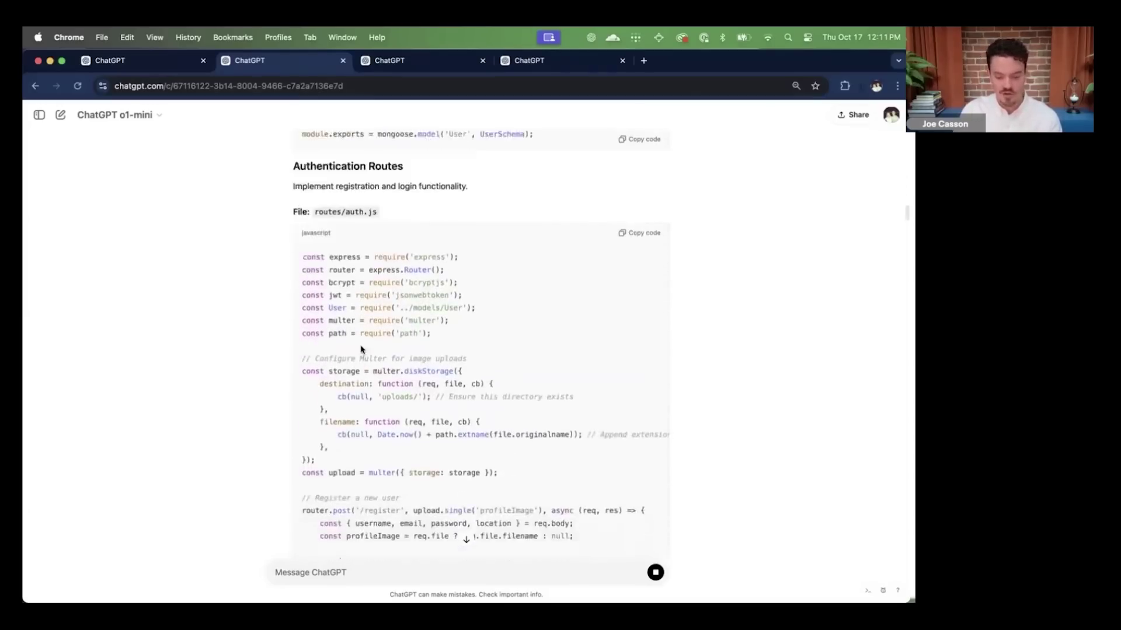
pyautogui.scroll(-15, 360, 349)
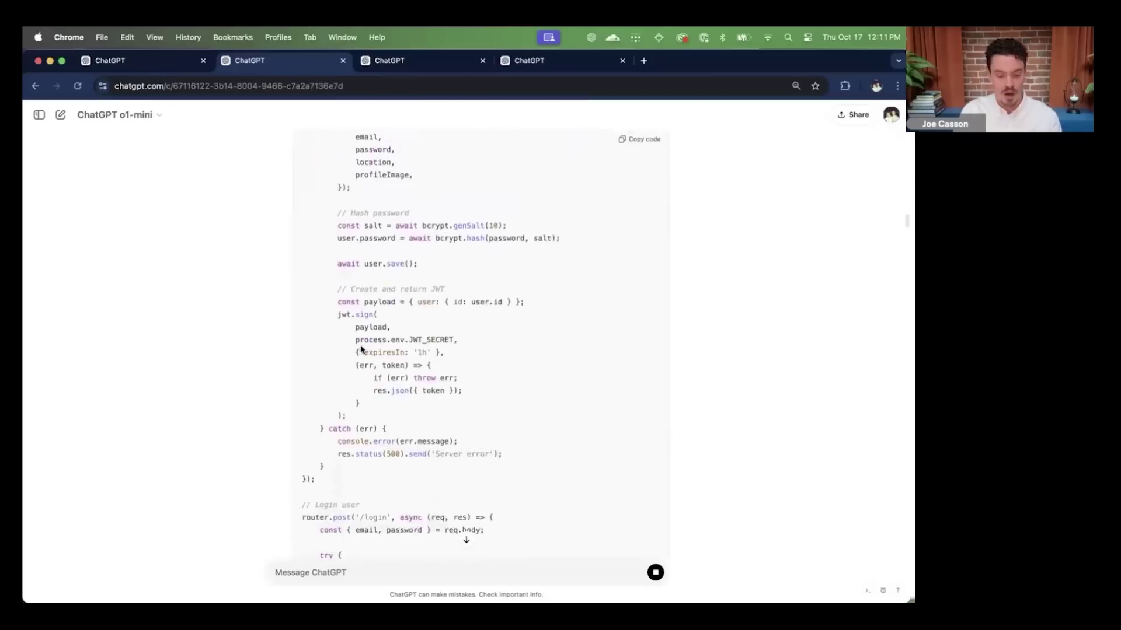
pyautogui.scroll(-14, 361, 349)
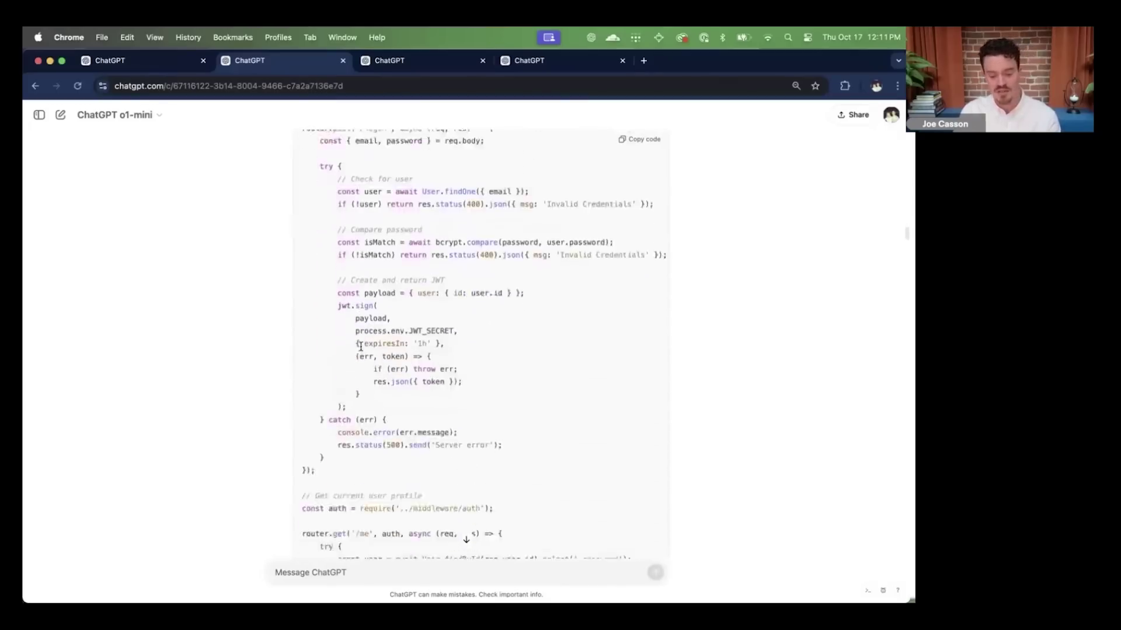
pyautogui.scroll(-10, 361, 347)
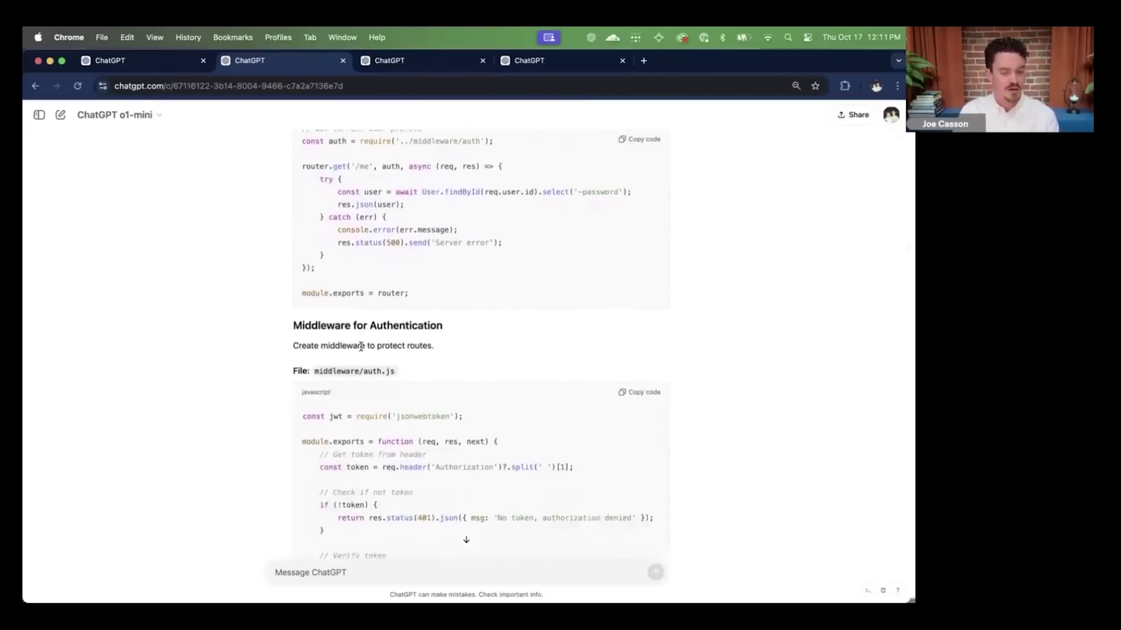
pyautogui.scroll(-17, 360, 347)
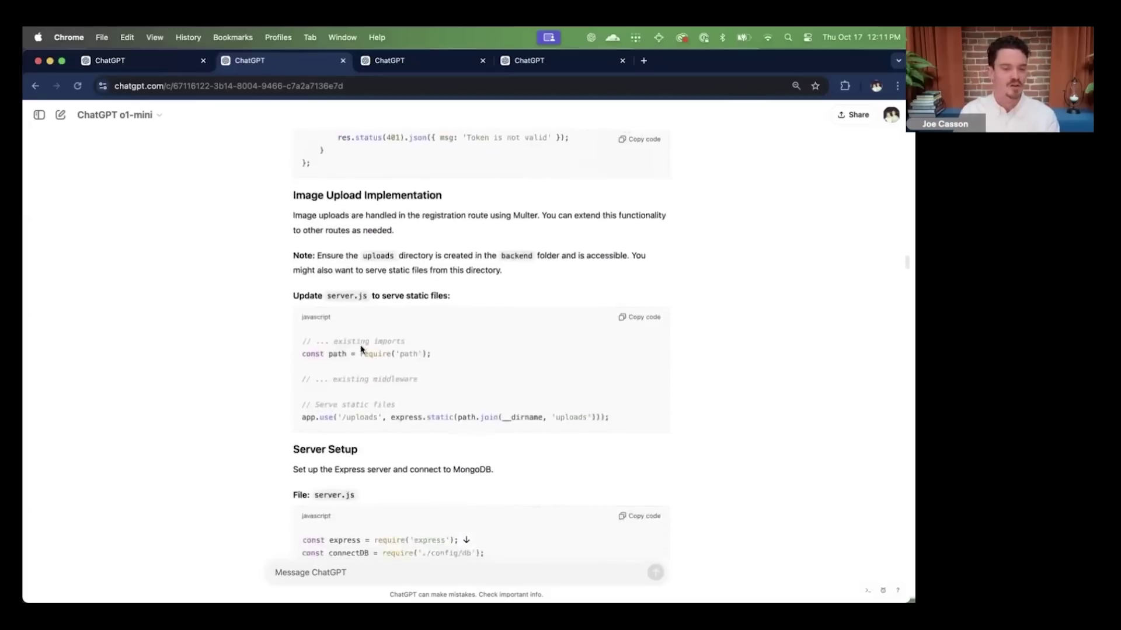
pyautogui.scroll(-20, 361, 349)
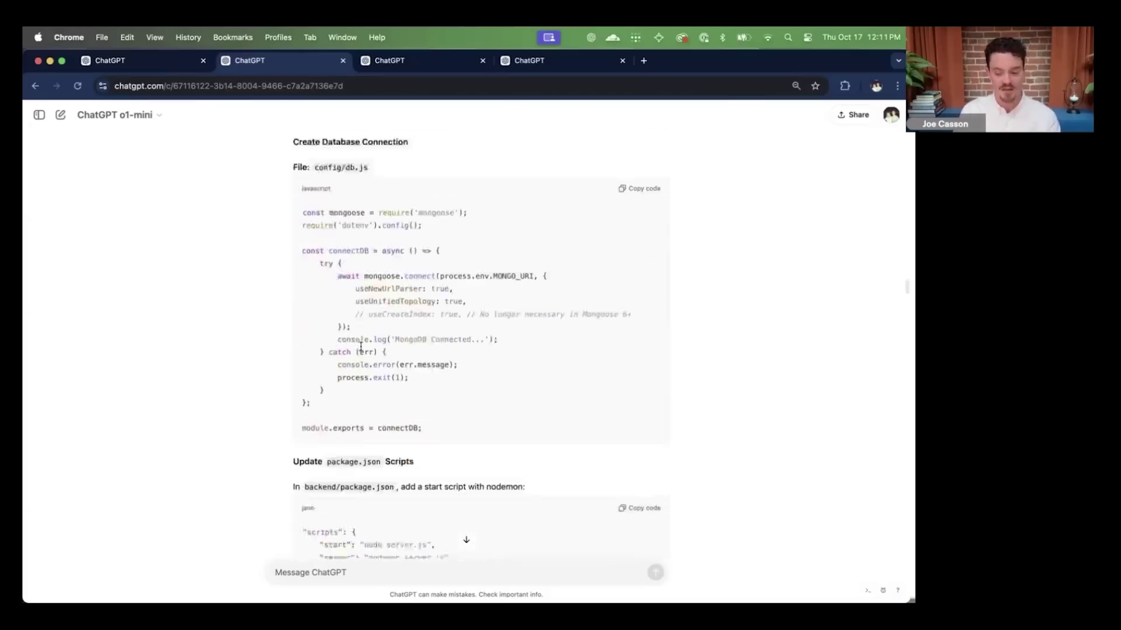
pyautogui.scroll(-20, 360, 347)
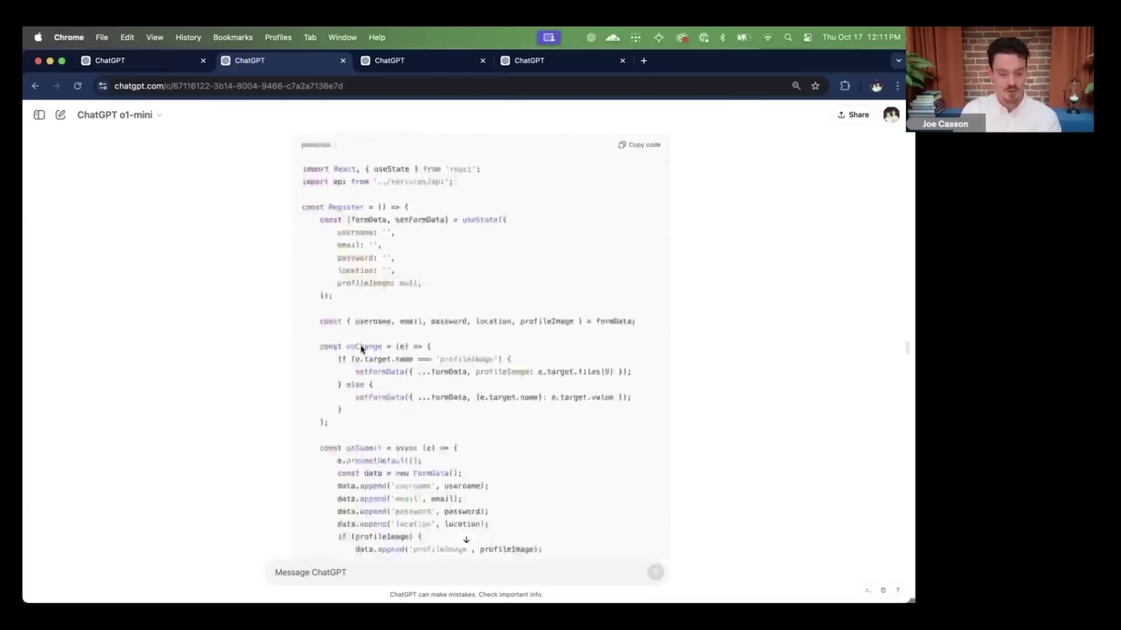
pyautogui.scroll(-20, 360, 348)
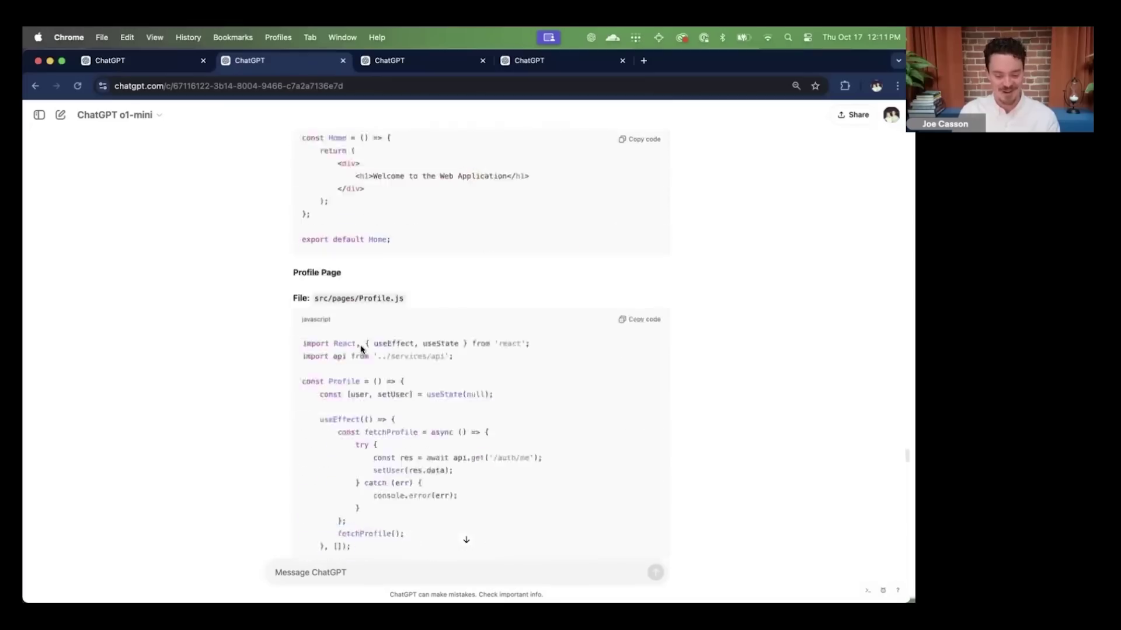
pyautogui.scroll(-20, 361, 348)
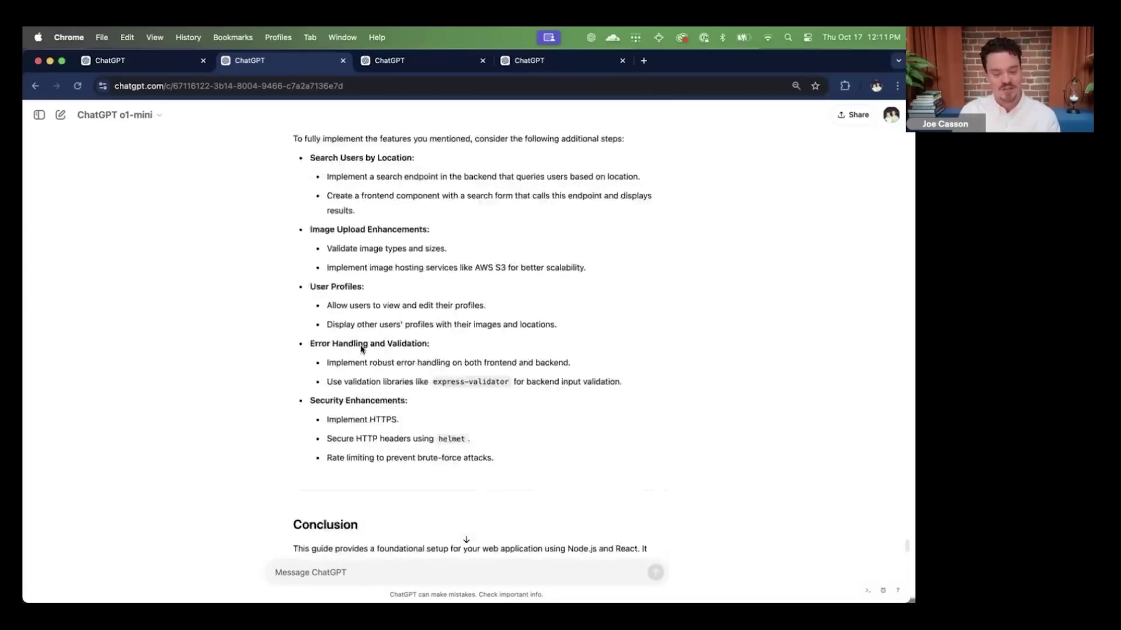
pyautogui.scroll(-5, 361, 351)
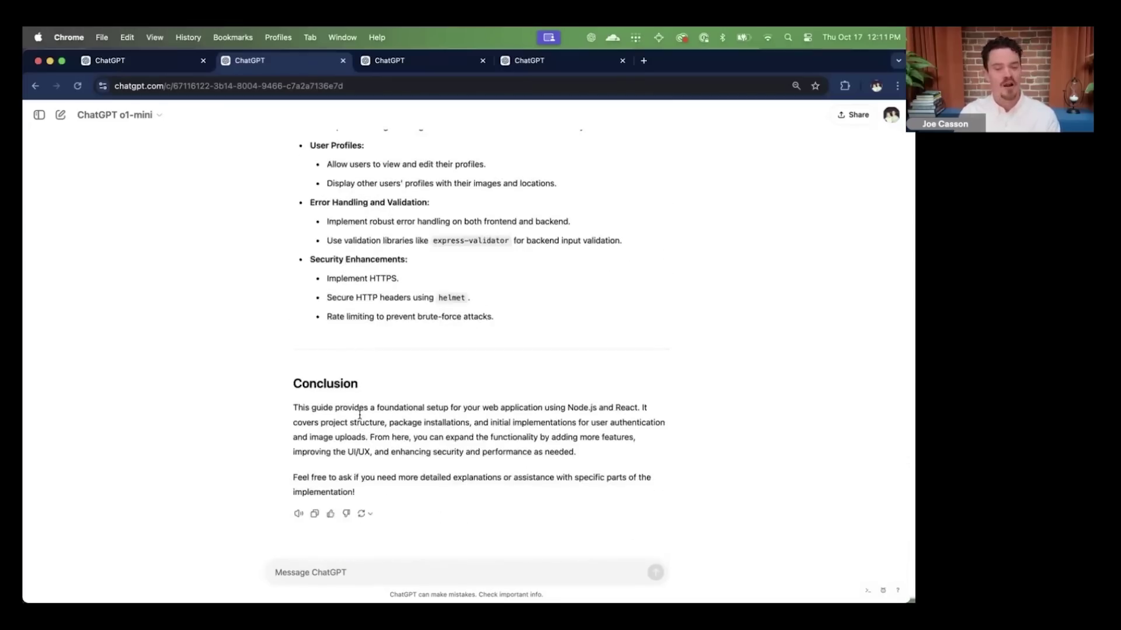
# Ask o1-mini 'let's connect this to an azure database'.
pyautogui.click(333, 574)
pyautogui.write("let's con")
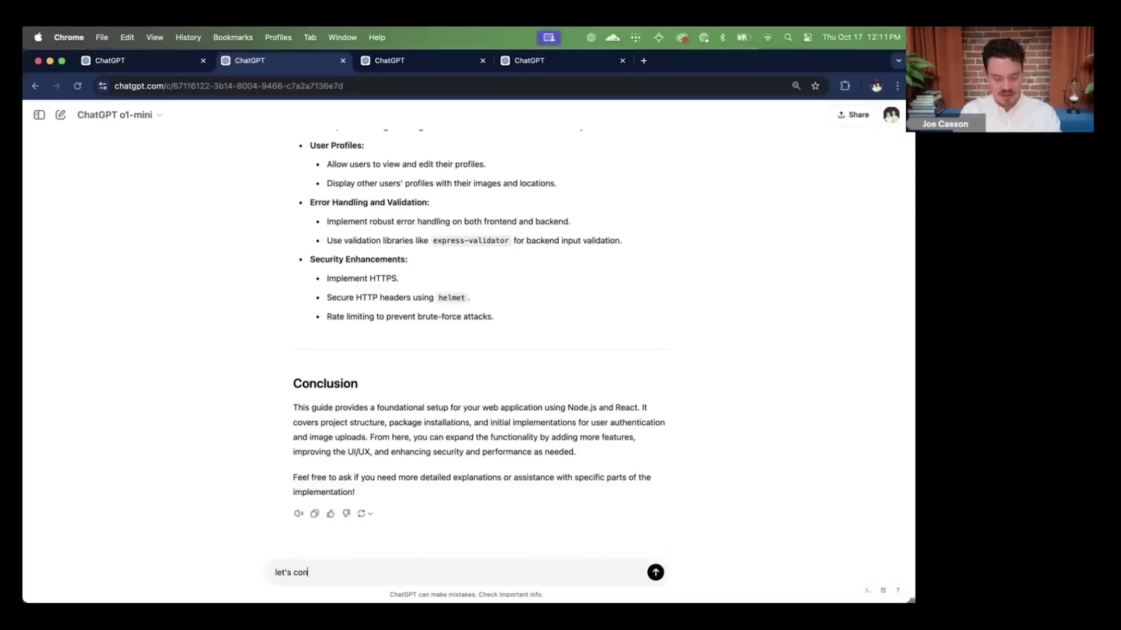
pyautogui.write('nect this to an a')
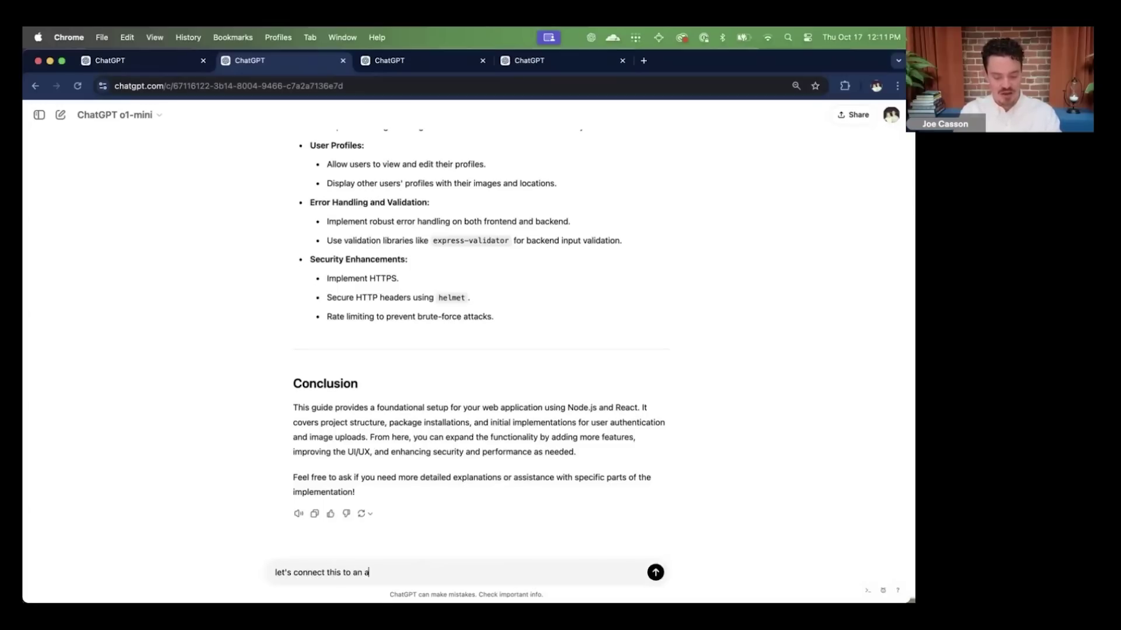
pyautogui.write('zure database')
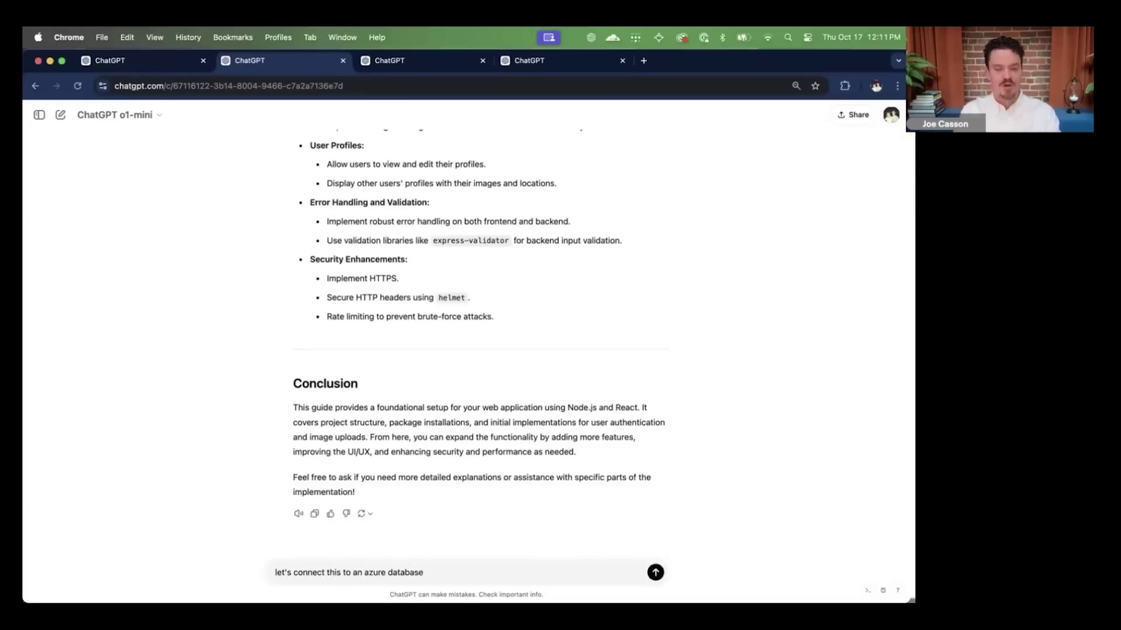
pyautogui.press('Return')
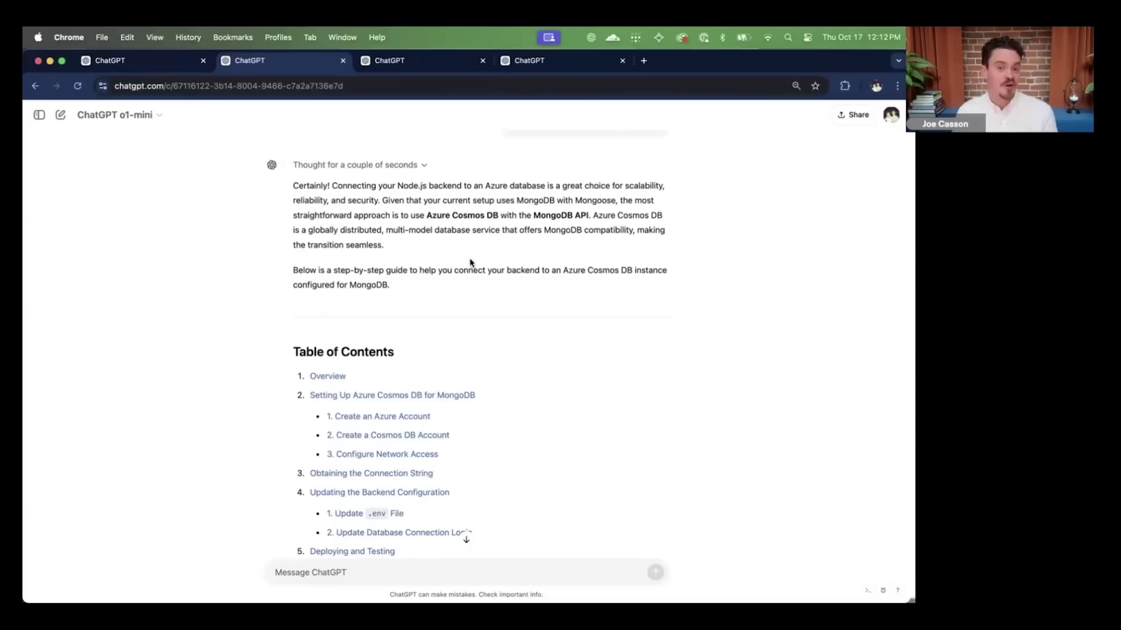
# In the o1-preview dog-food chat, highlight Omega-3, other options, research and product, then send.
pyautogui.click(425, 68)
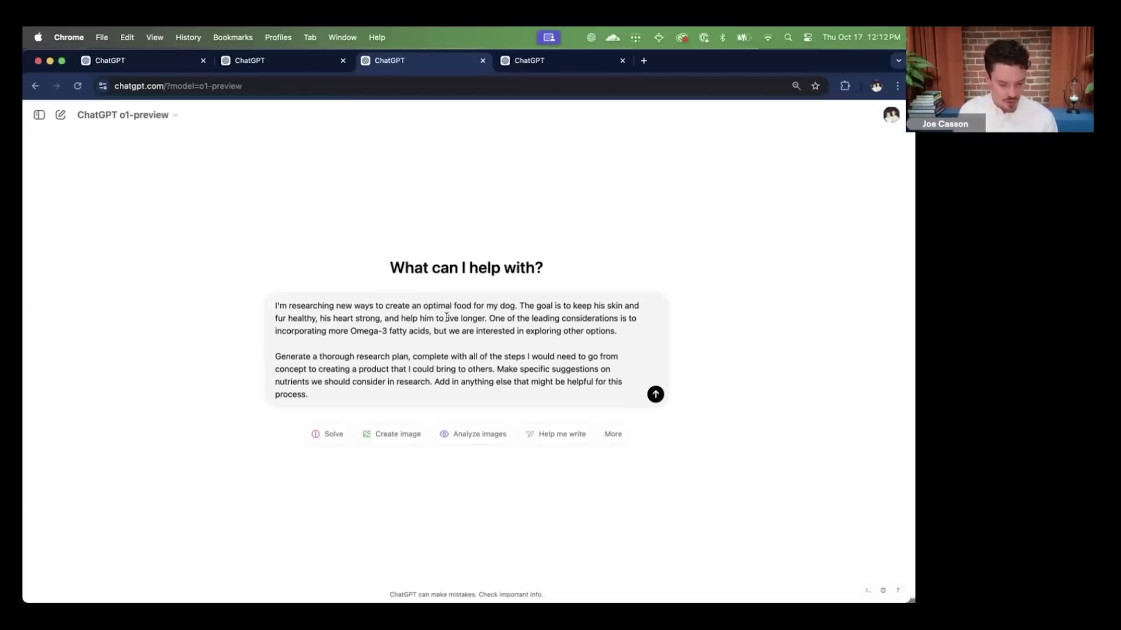
pyautogui.moveTo(364, 331); pyautogui.dragTo(404, 336)
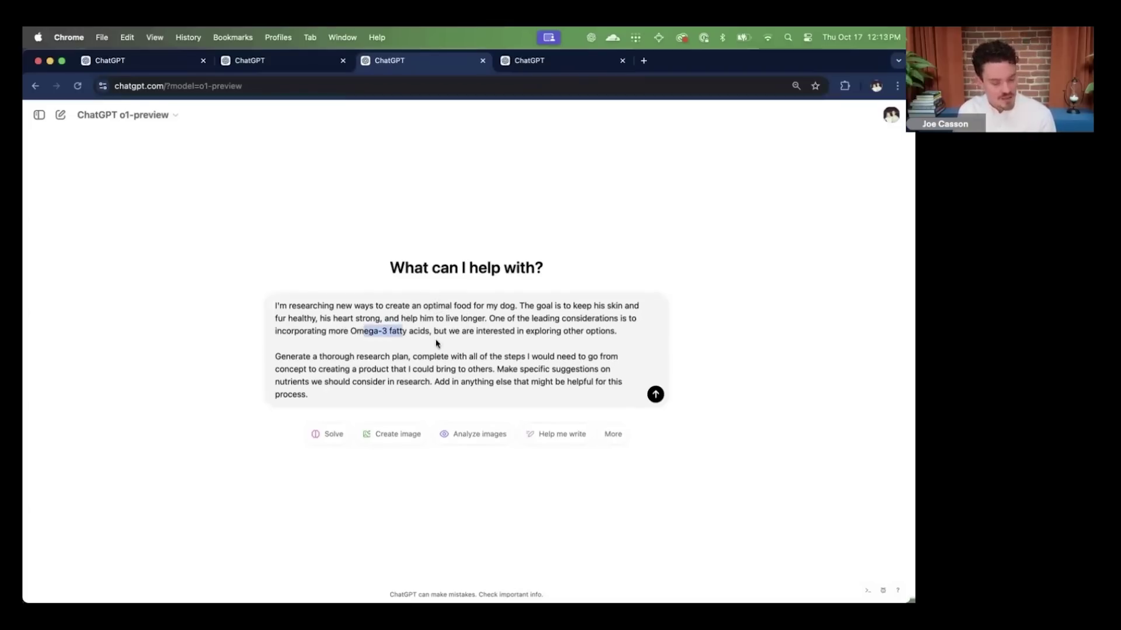
pyautogui.moveTo(594, 332); pyautogui.dragTo(546, 335)
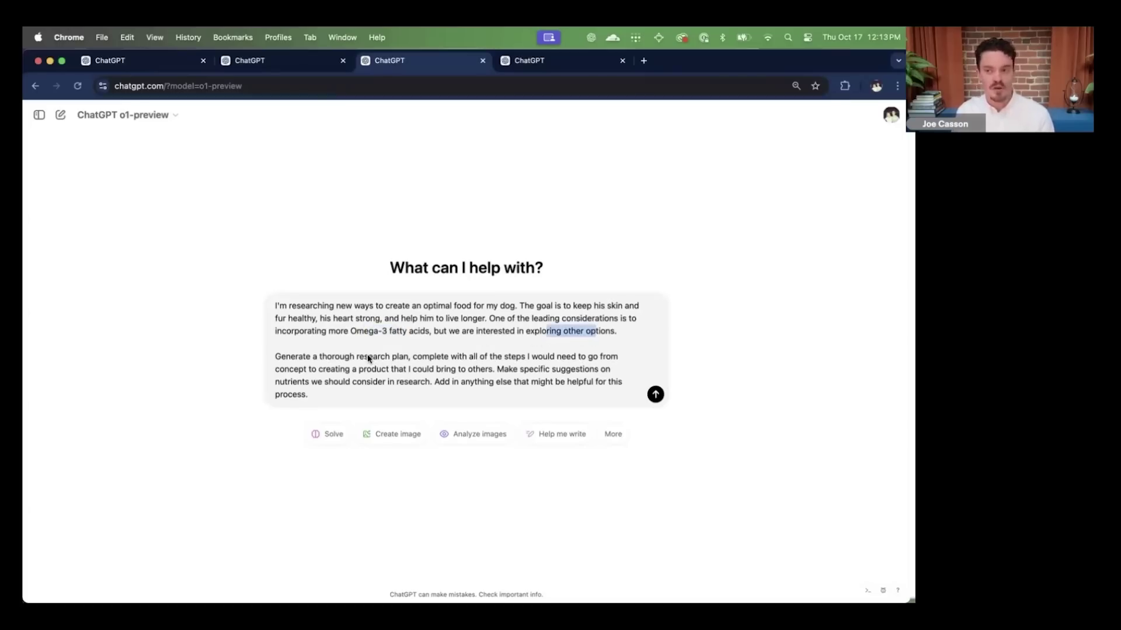
pyautogui.moveTo(369, 358); pyautogui.dragTo(391, 357)
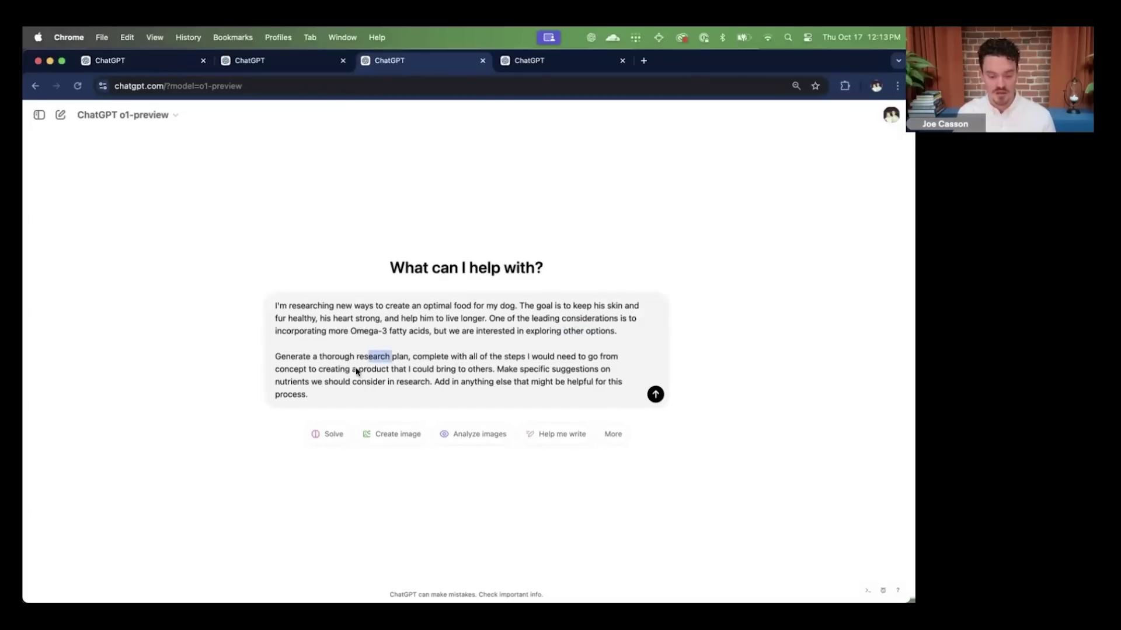
pyautogui.moveTo(357, 370); pyautogui.dragTo(393, 375)
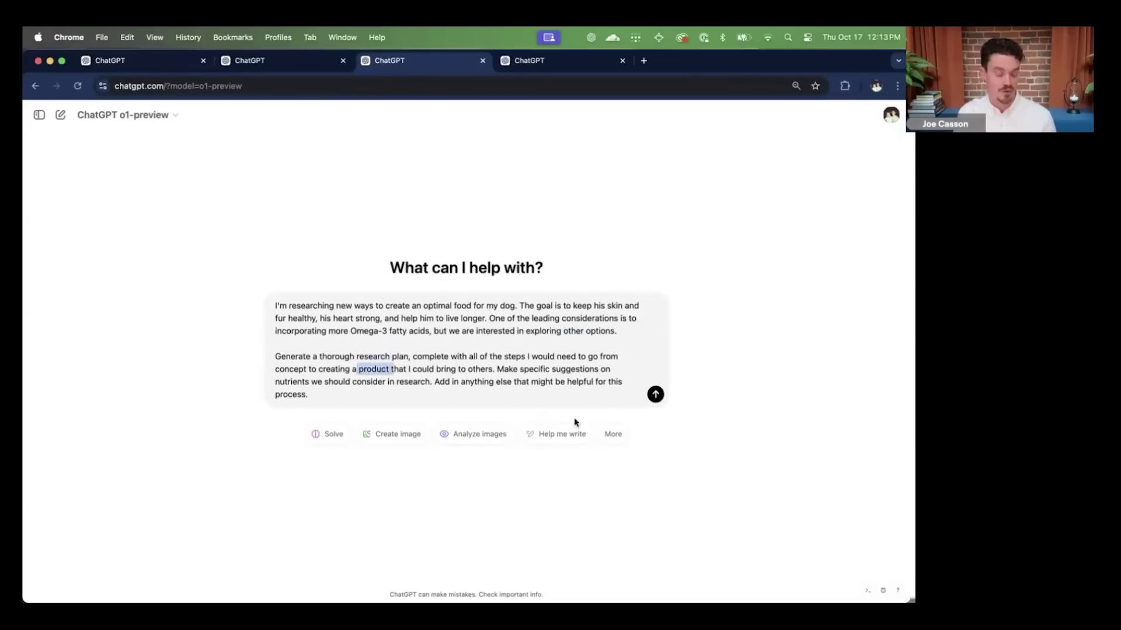
pyautogui.click(655, 395)
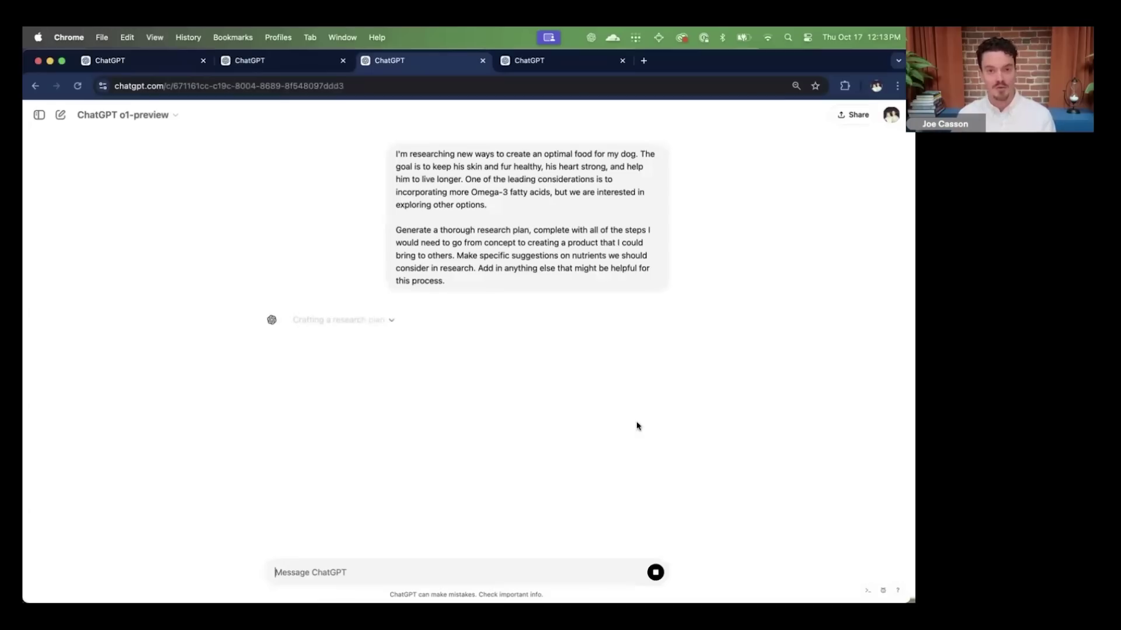
# Glance at o1-preview's reasoning, then read the plan's goals and key nutrients.
pyautogui.scroll(-2, 365, 324)
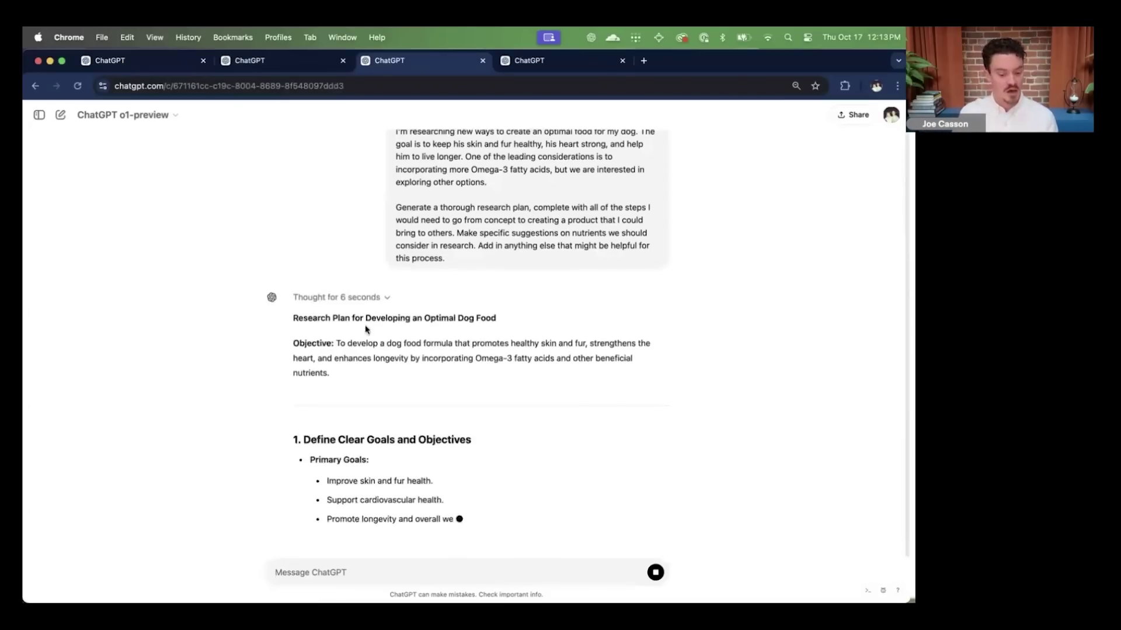
pyautogui.click(365, 266)
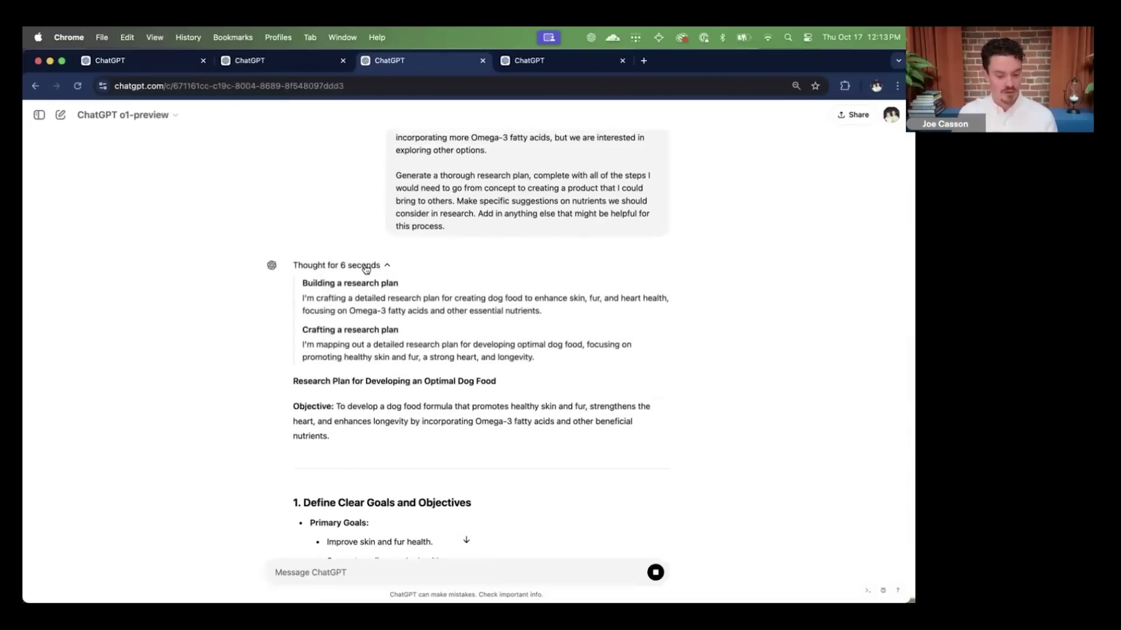
pyautogui.click(366, 266)
pyautogui.scroll(-1, 372, 351)
pyautogui.scroll(-7, 372, 351)
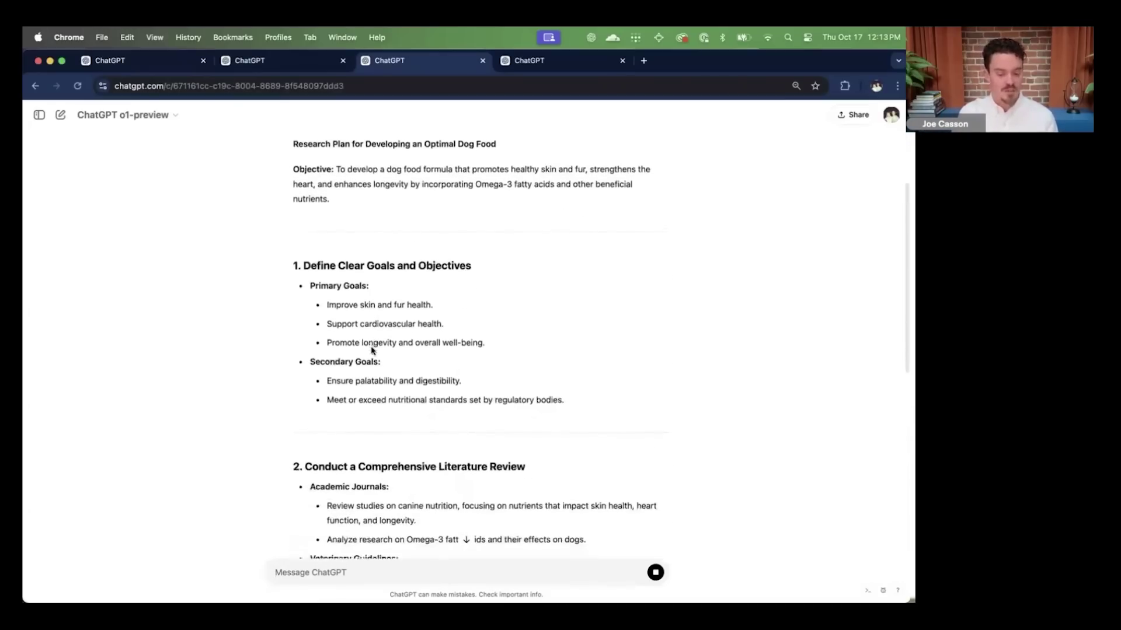
pyautogui.scroll(-7, 372, 351)
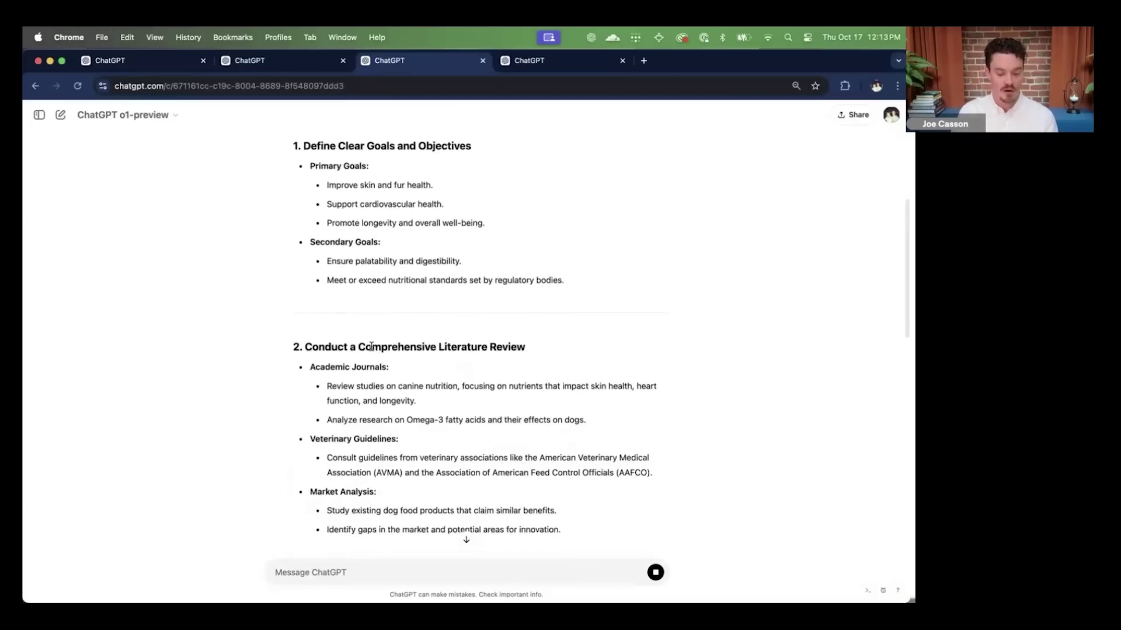
pyautogui.scroll(-5, 371, 351)
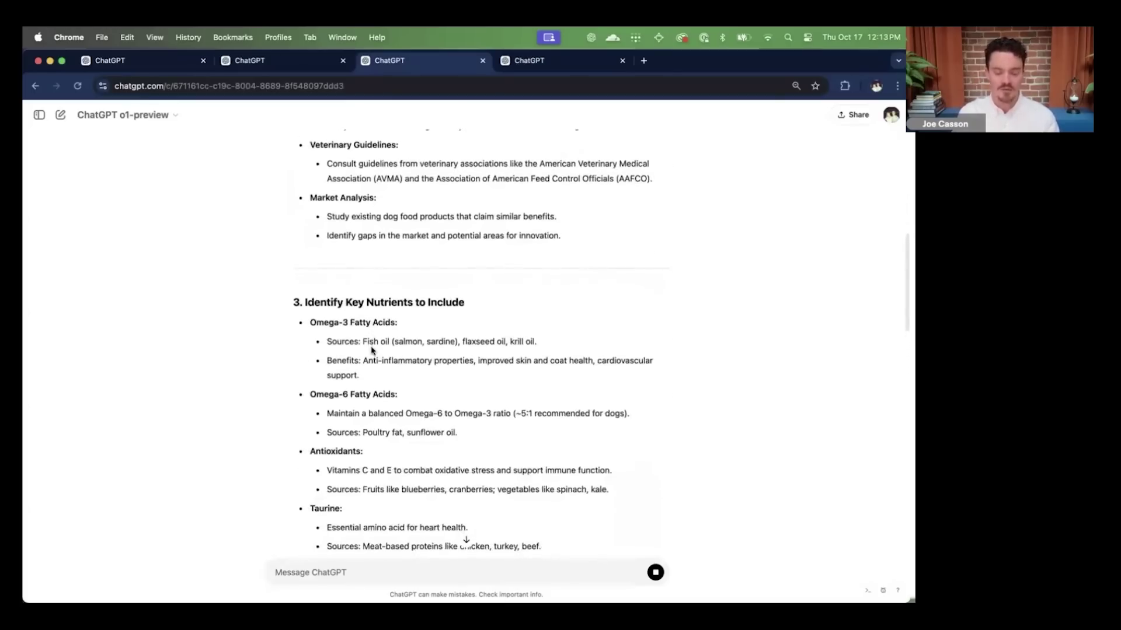
pyautogui.scroll(-3, 372, 351)
# Highlight the Omega-6 Fatty Acids heading and read on to Regulatory Compliance and Manufacturing Planning.
pyautogui.moveTo(311, 244); pyautogui.dragTo(376, 243)
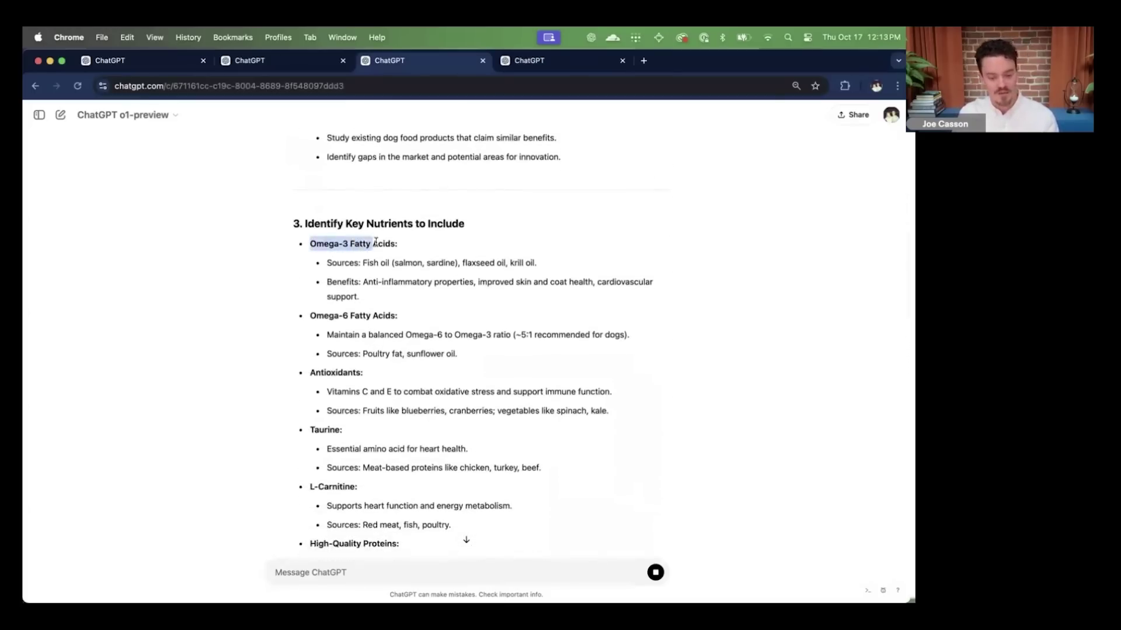
pyautogui.scroll(-2, 356, 306)
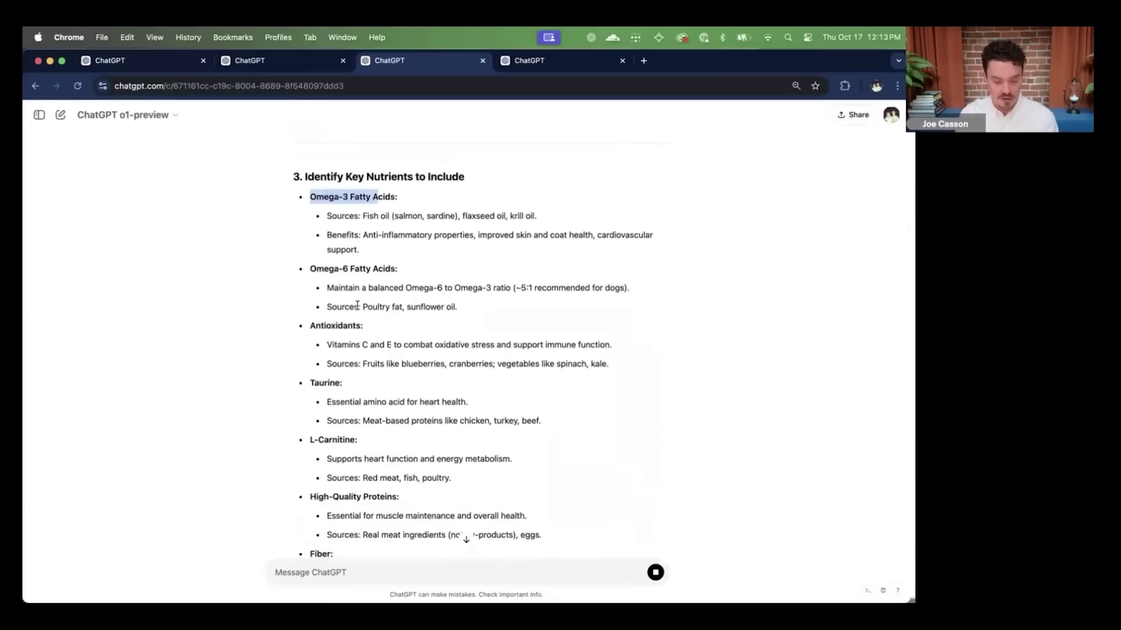
pyautogui.moveTo(322, 268); pyautogui.dragTo(352, 268)
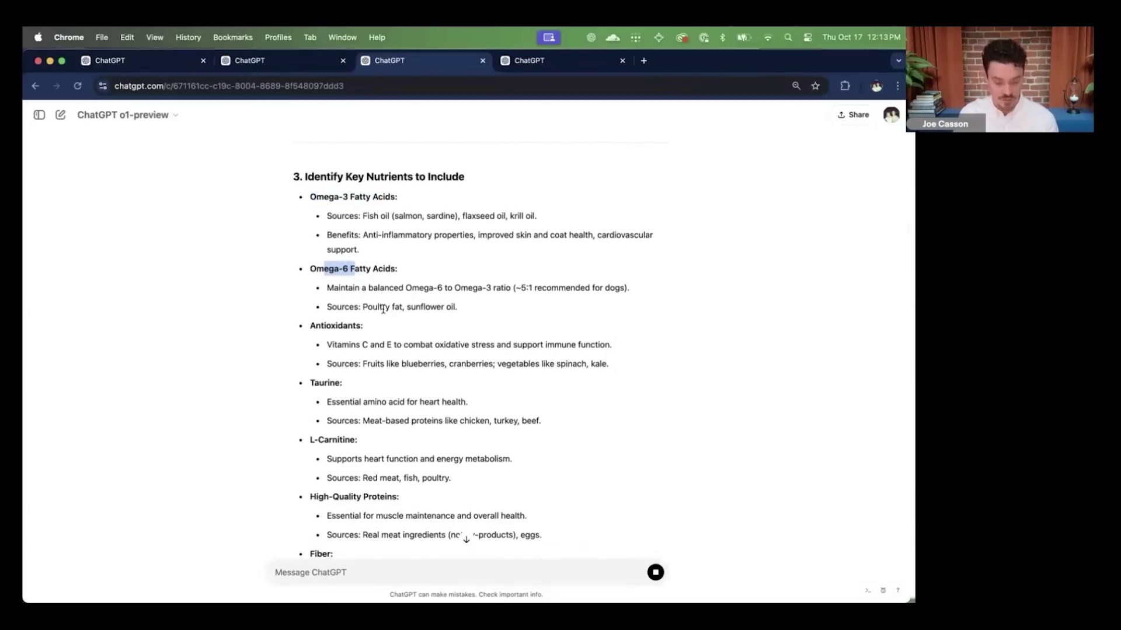
pyautogui.scroll(-1, 383, 309)
pyautogui.scroll(-3, 383, 309)
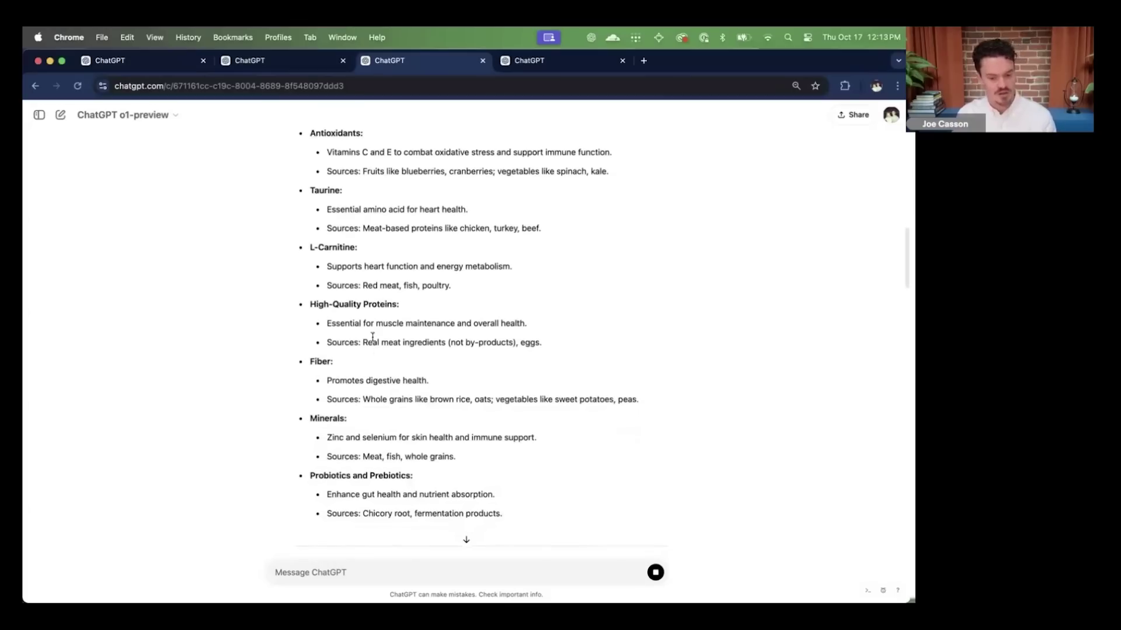
pyautogui.scroll(-5, 370, 318)
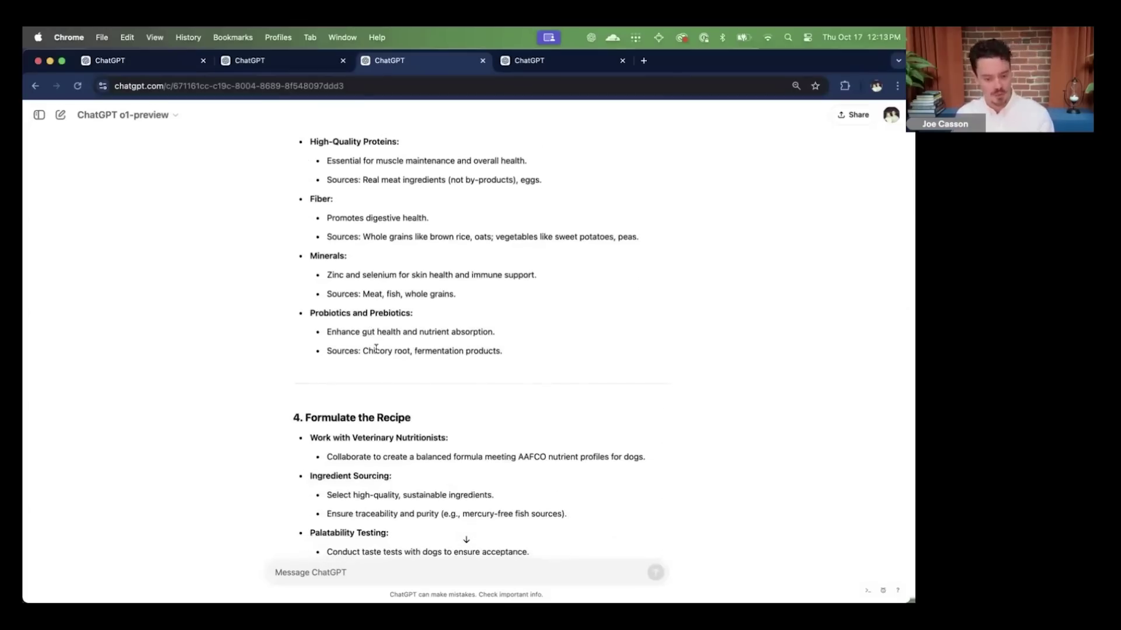
pyautogui.scroll(-3, 376, 349)
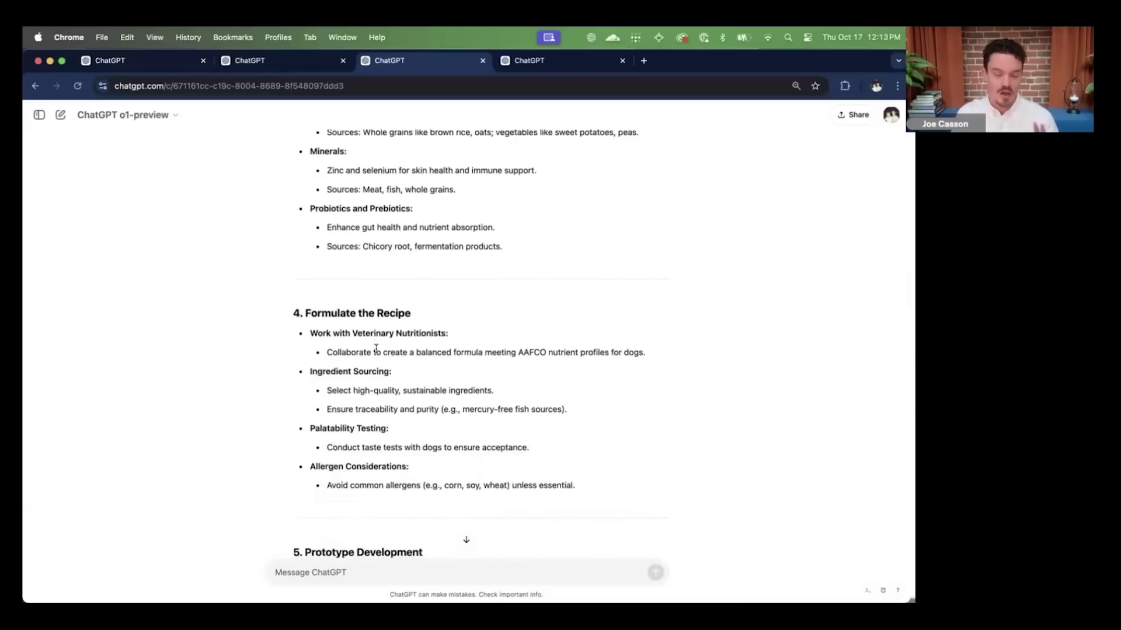
pyautogui.scroll(-8, 376, 348)
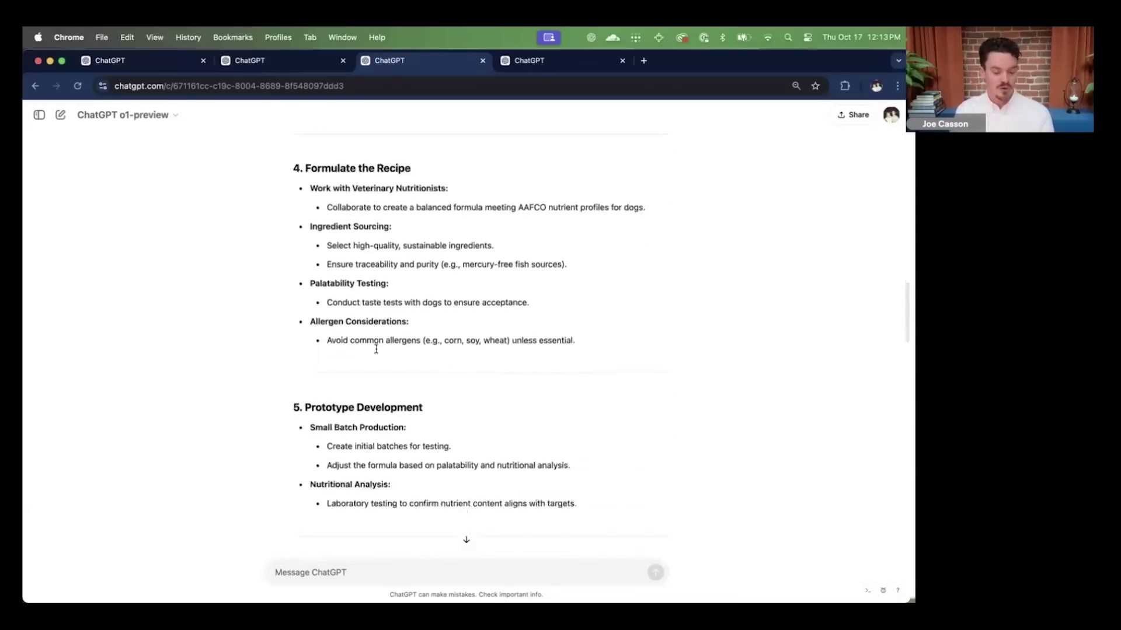
pyautogui.scroll(-1, 376, 352)
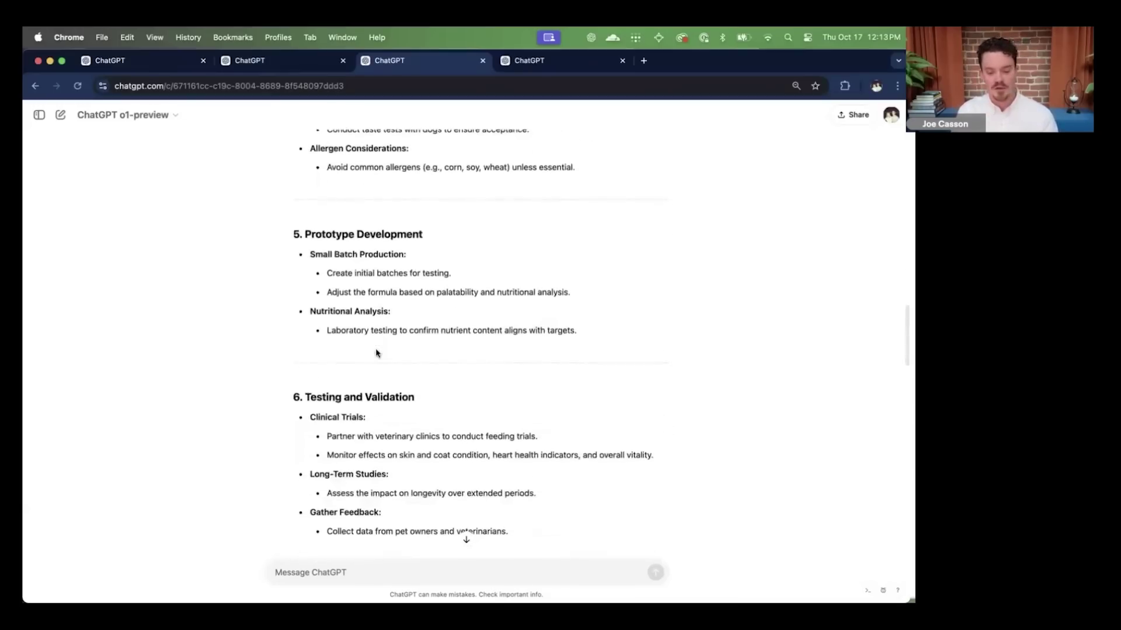
pyautogui.scroll(-4, 376, 353)
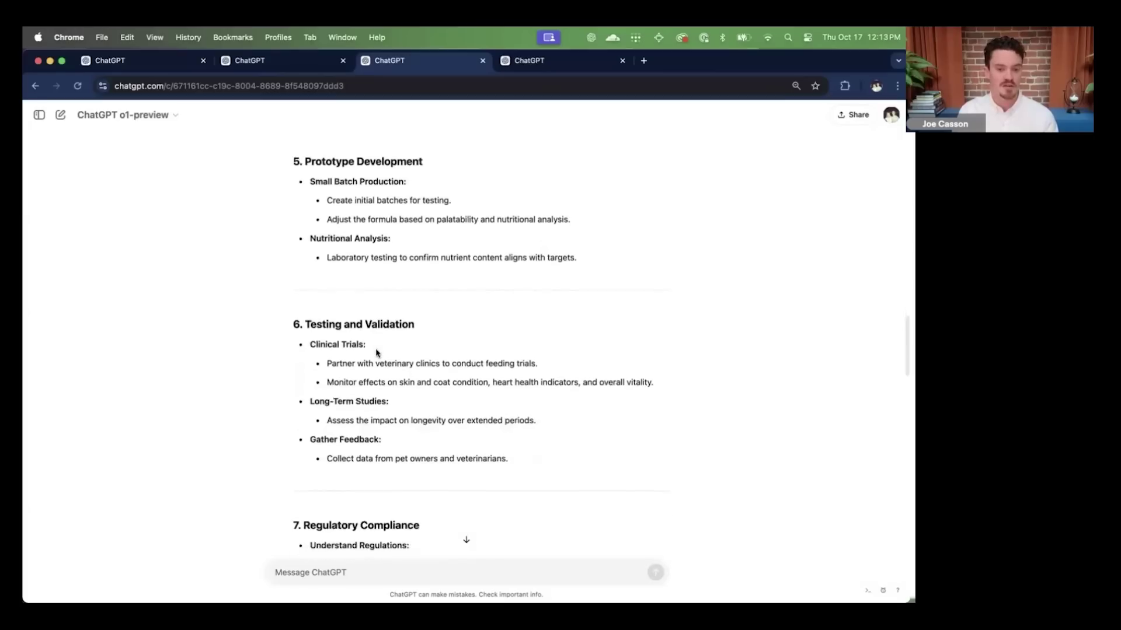
pyautogui.scroll(-5, 376, 353)
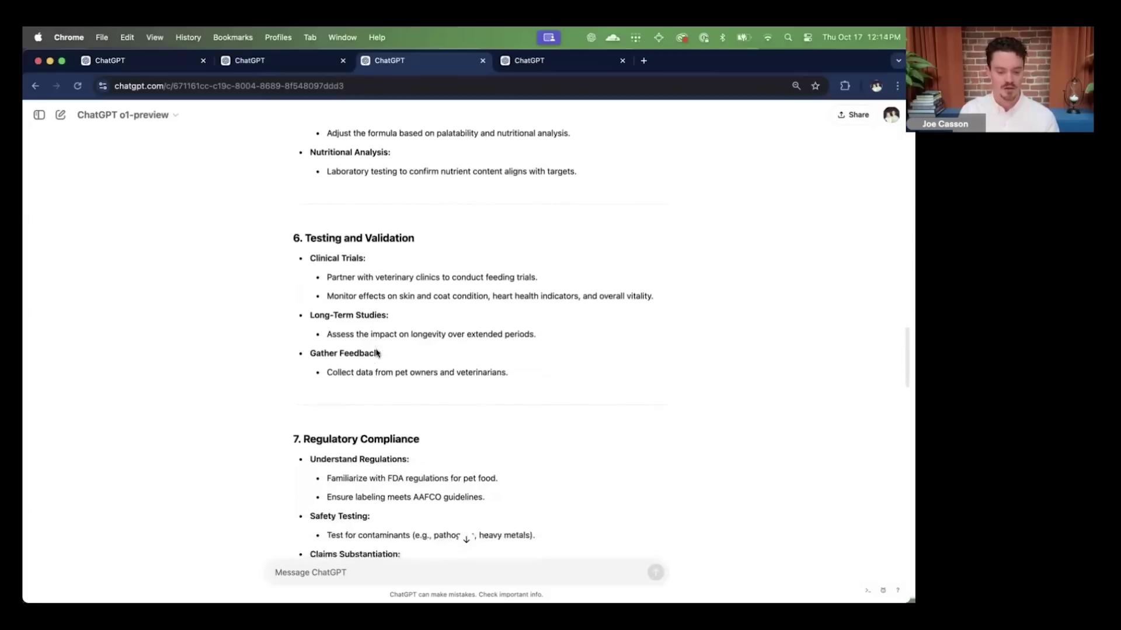
pyautogui.scroll(-2, 375, 353)
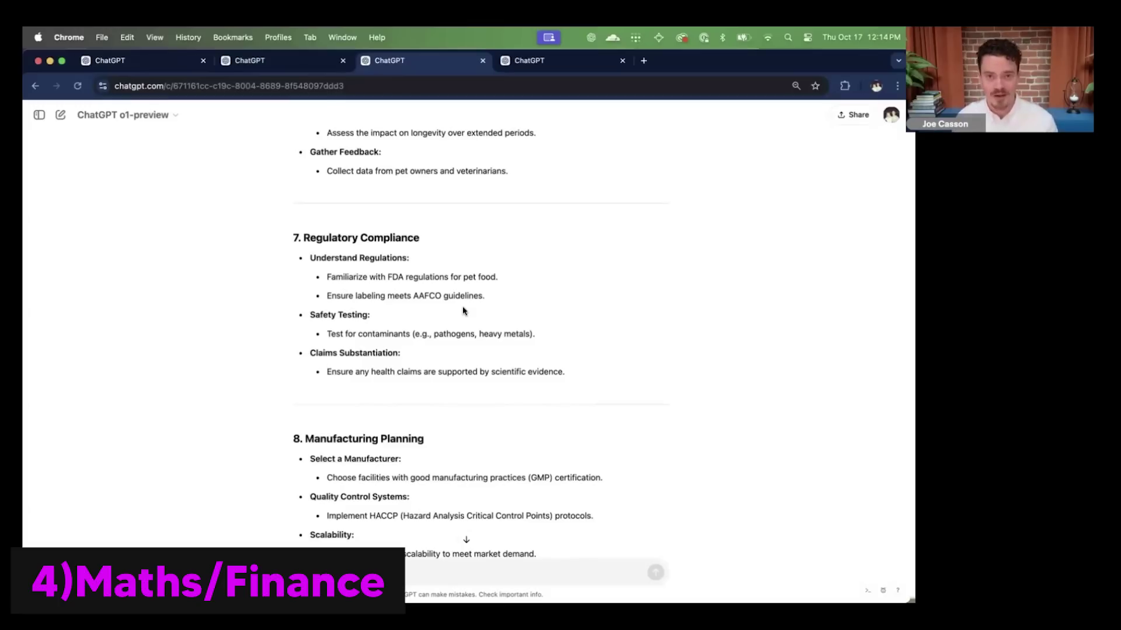
# Submit the prefilled covered-call question in the o1-mini chat.
pyautogui.click(542, 63)
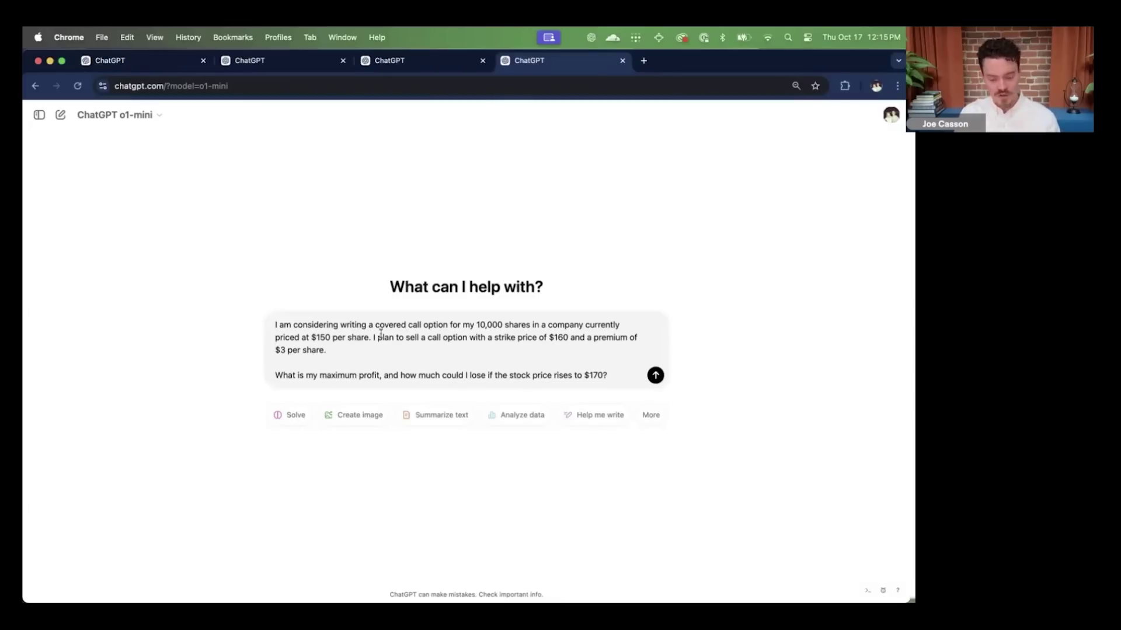
pyautogui.click(666, 379)
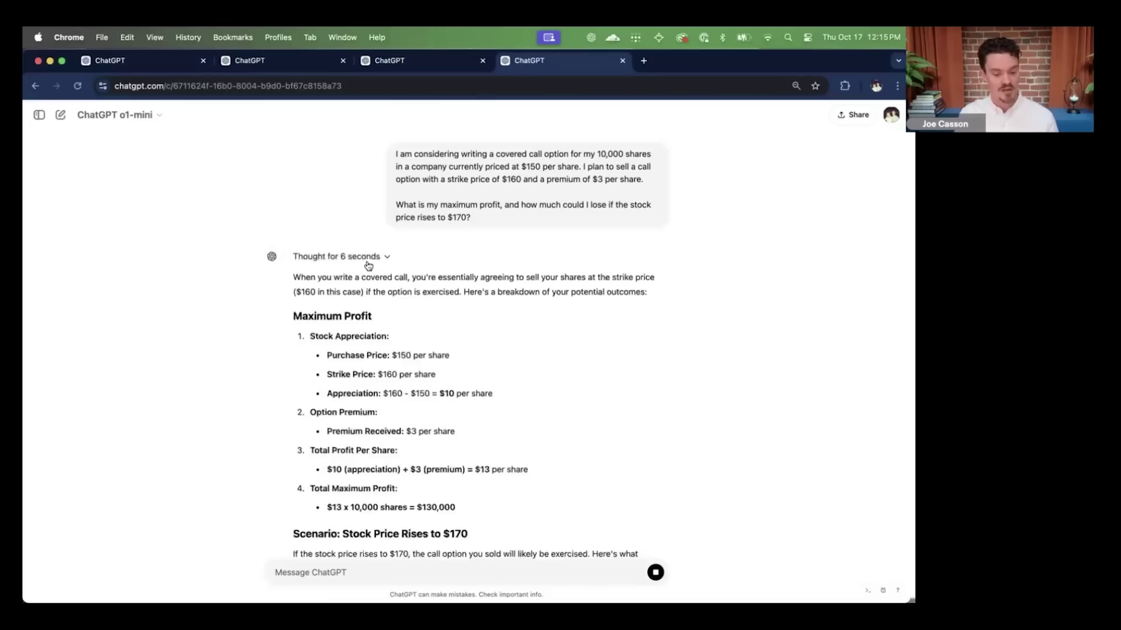
# Read the finished answer down to the Summary showing a $70,000 opportunity loss at $170.
pyautogui.scroll(8, 373, 274)
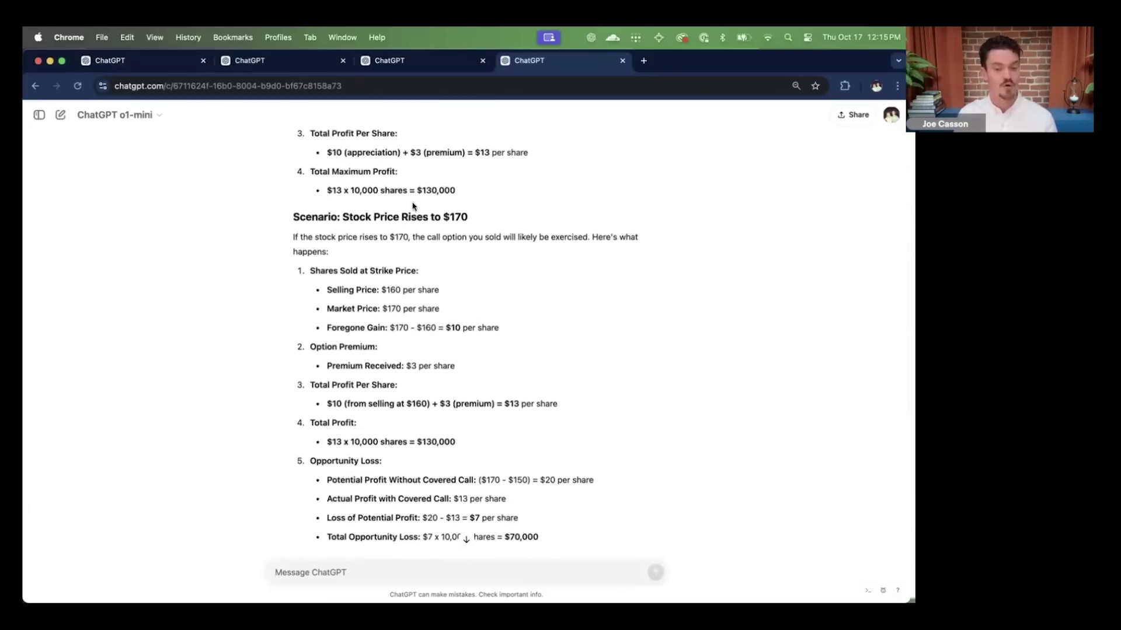
pyautogui.scroll(-1, 439, 228)
pyautogui.scroll(-5, 439, 228)
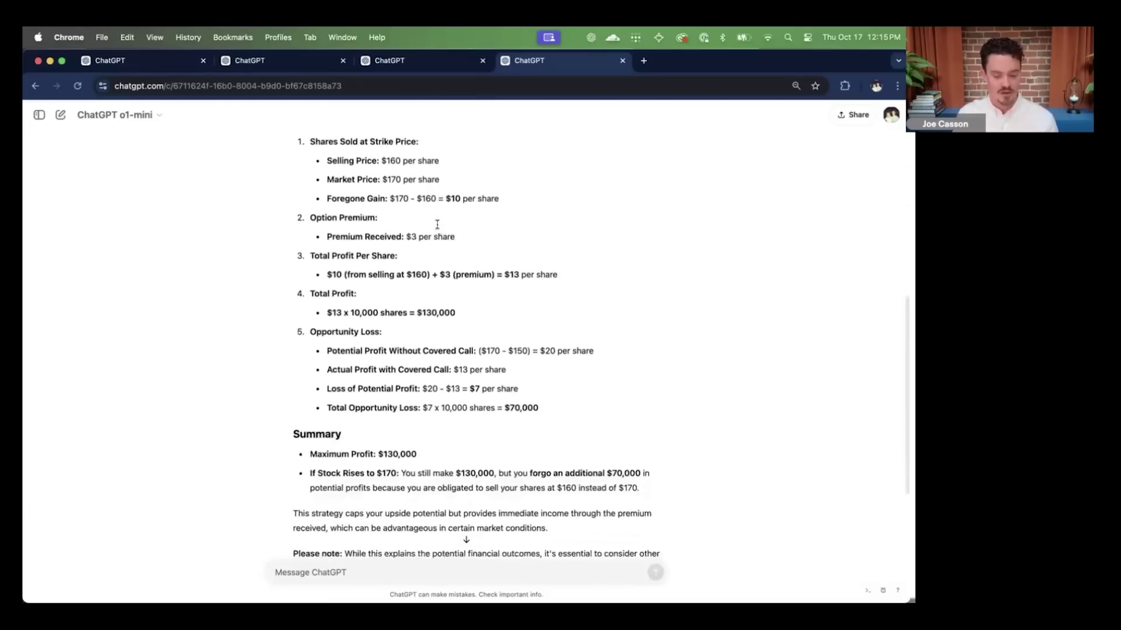
pyautogui.scroll(-2, 437, 225)
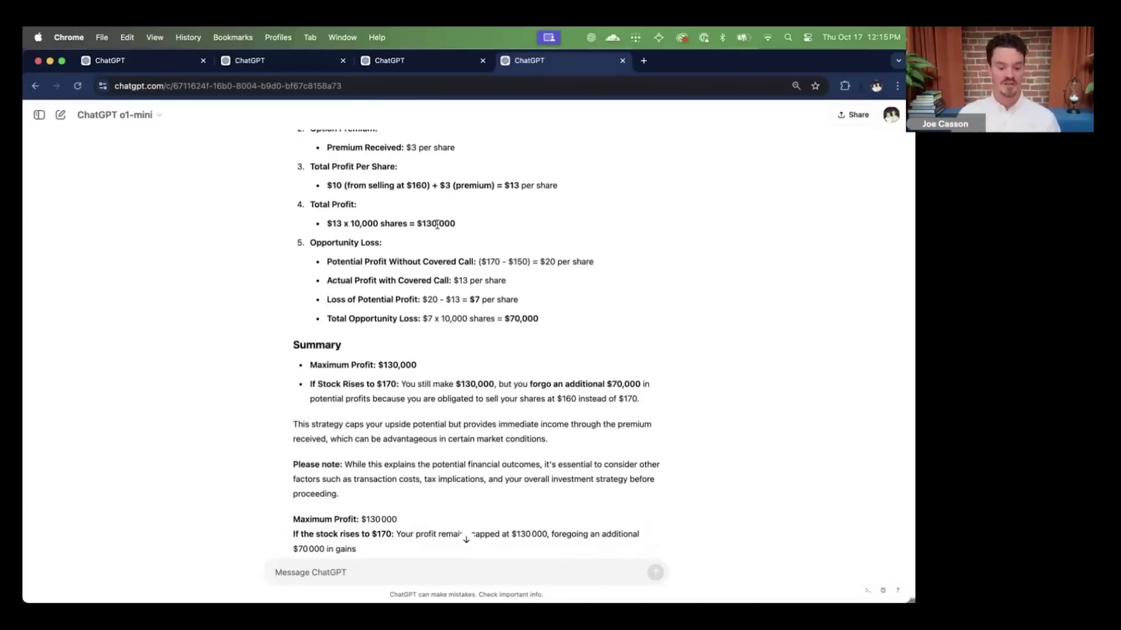
pyautogui.scroll(-2, 437, 223)
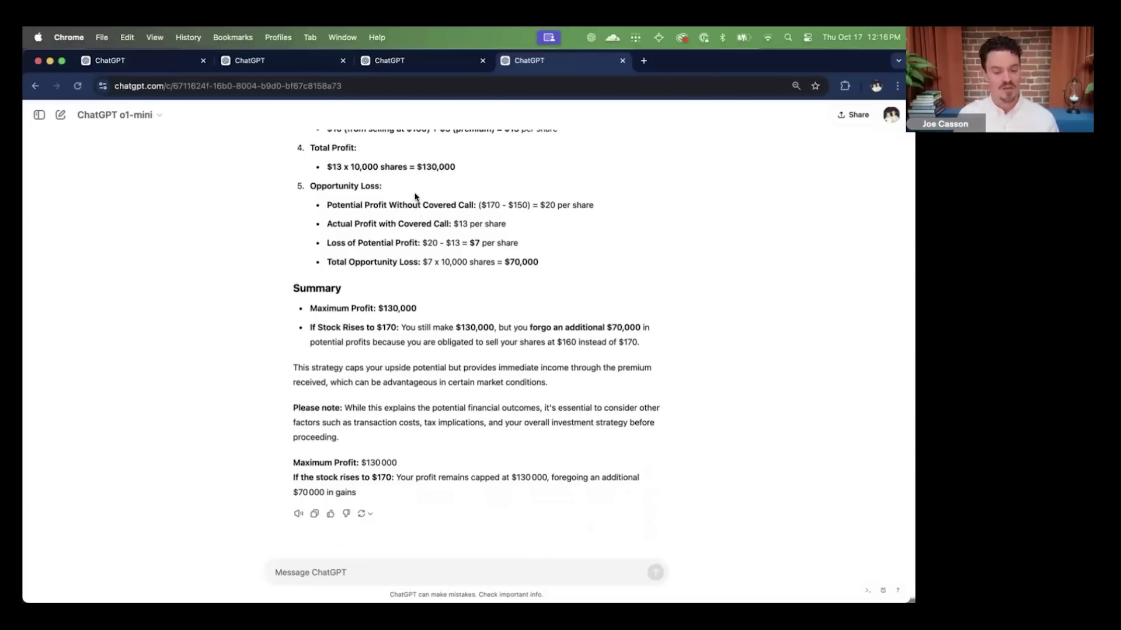
# Return to the o1-preview Berlin expansion chat and scroll through its plan down to the five Next Steps.
pyautogui.click(165, 67)
pyautogui.scroll(-10, 330, 210)
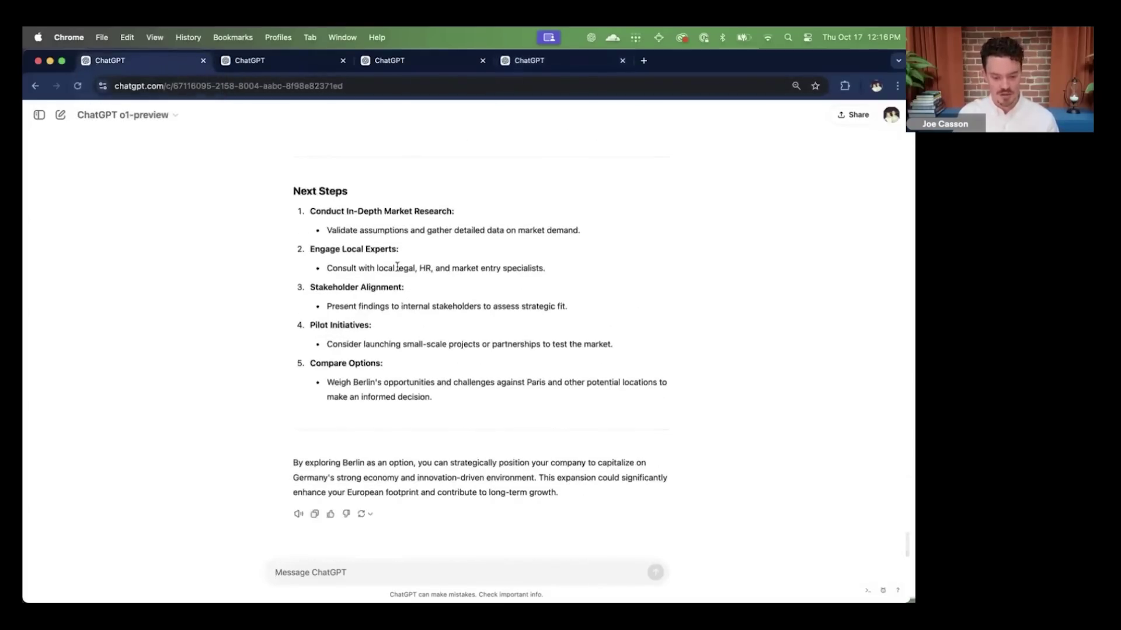
pyautogui.scroll(15, 397, 266)
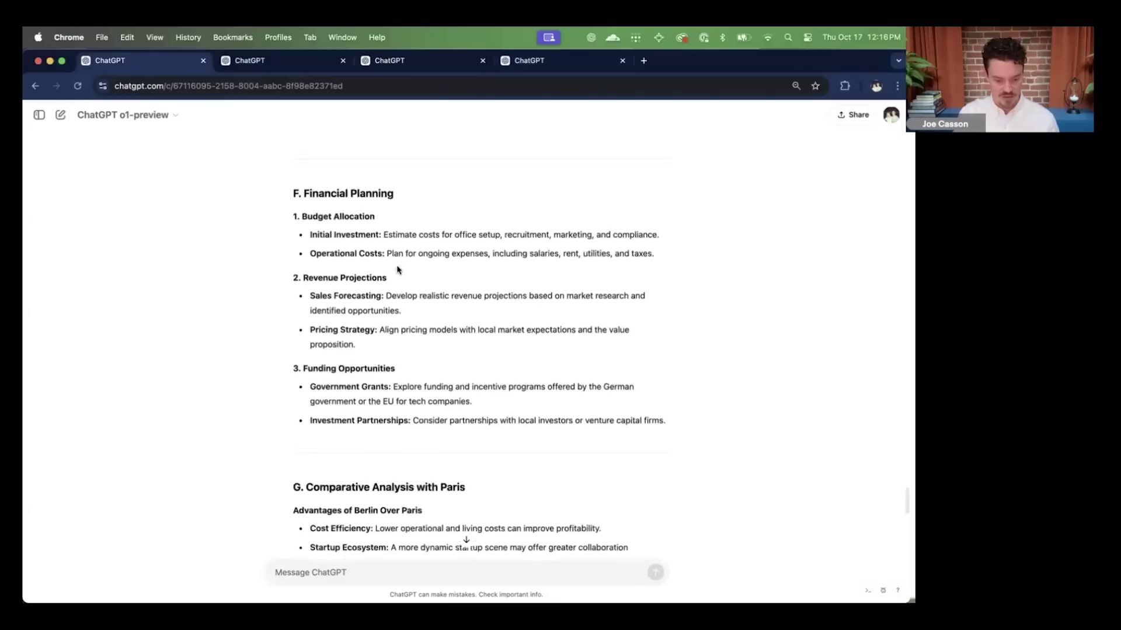
pyautogui.scroll(5, 397, 269)
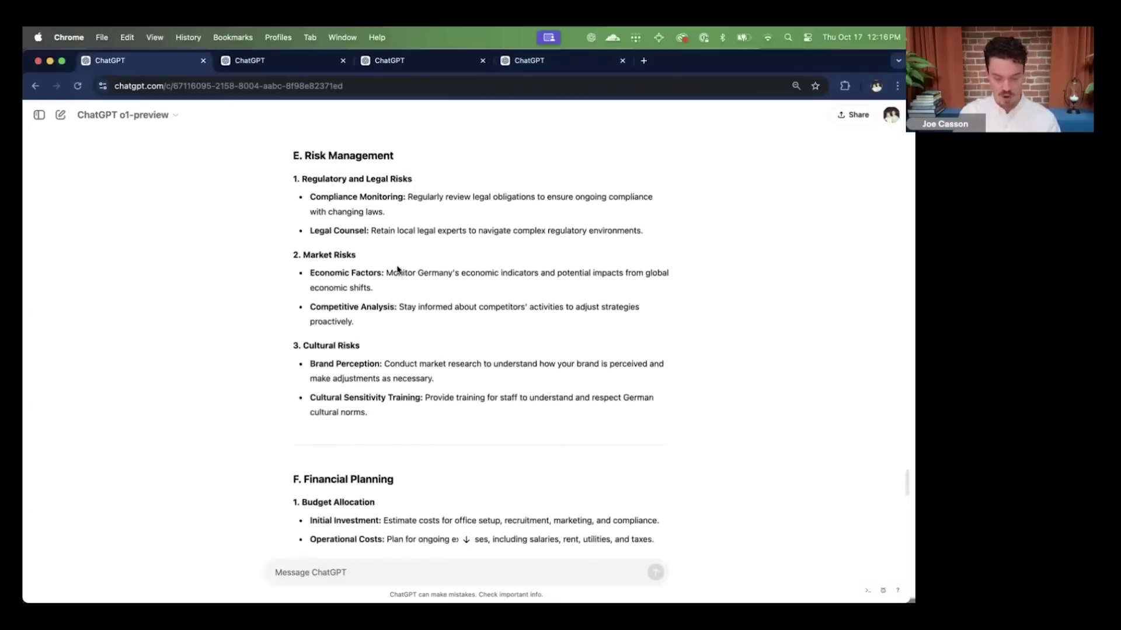
pyautogui.scroll(4, 397, 269)
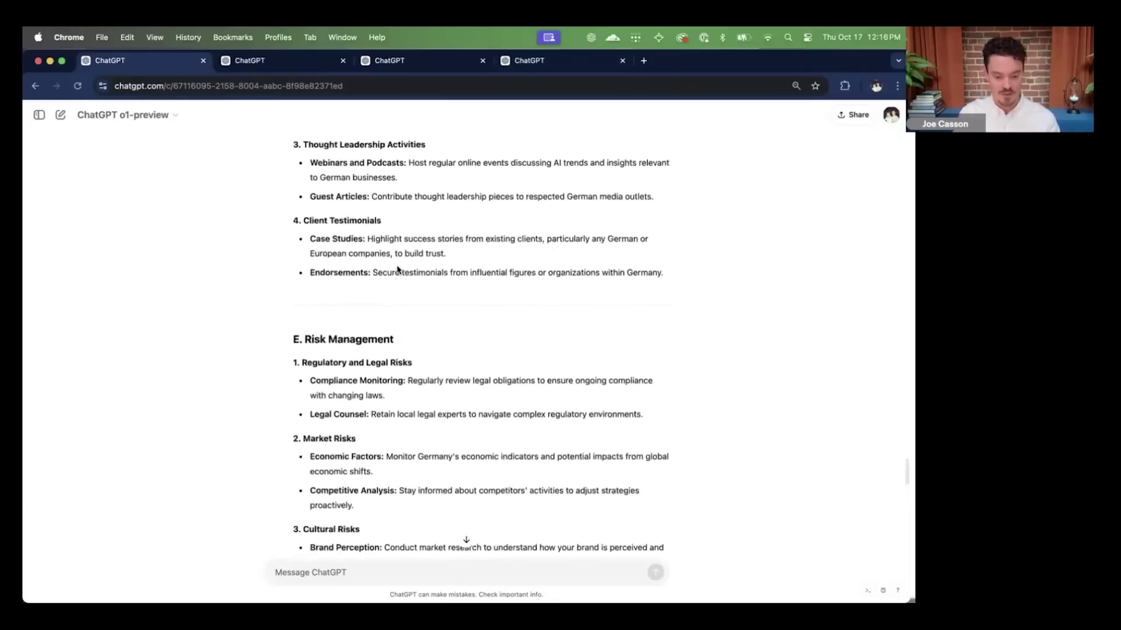
pyautogui.scroll(5, 397, 269)
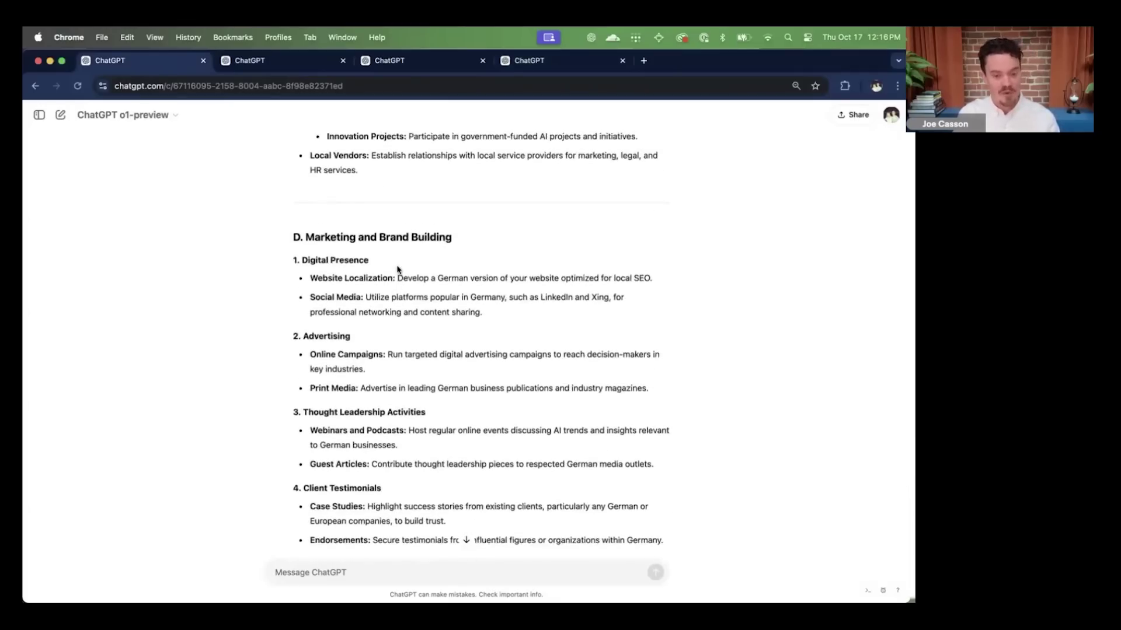
pyautogui.scroll(-15, 398, 269)
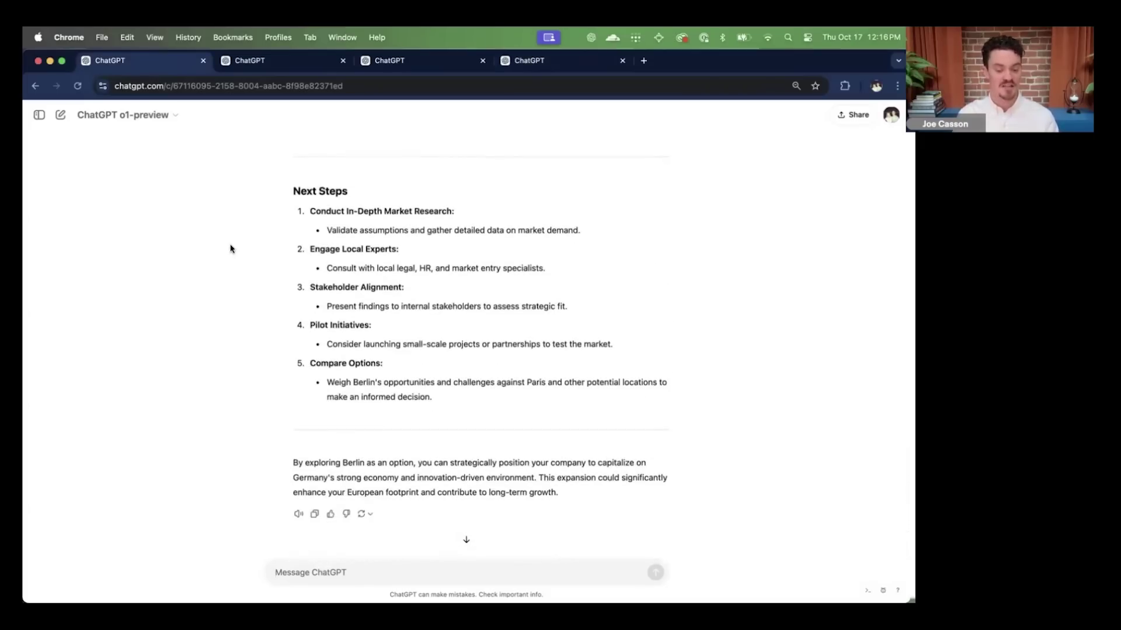
# Switch to GPT-4o with canvas and request a drafted email with an executive summary on Paris and Berlin expansion.
pyautogui.click(150, 122)
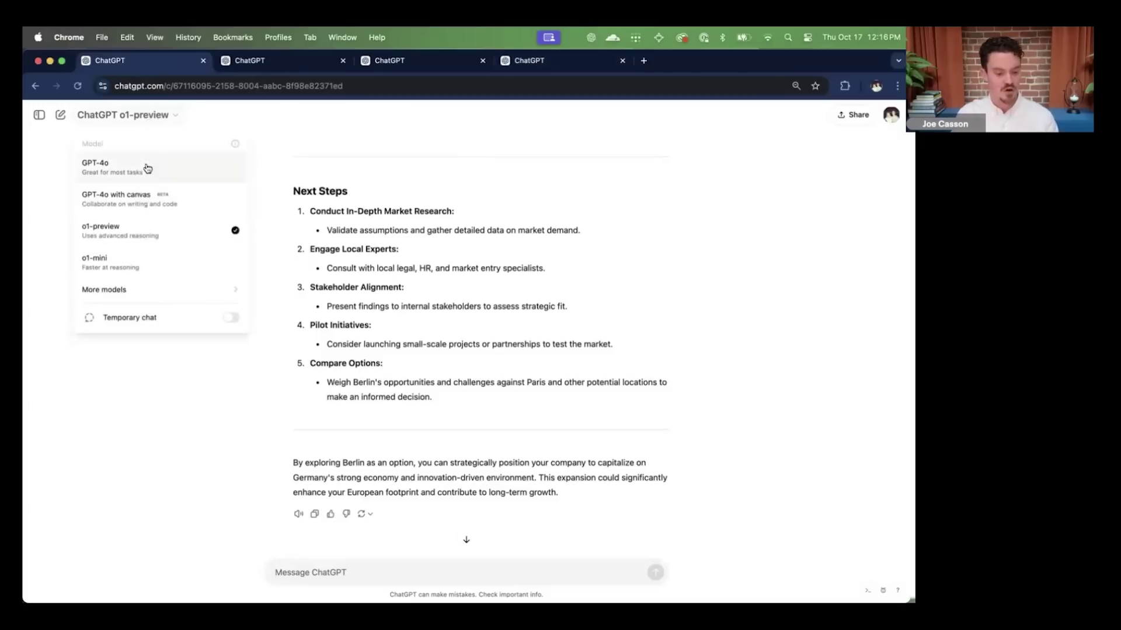
pyautogui.click(142, 205)
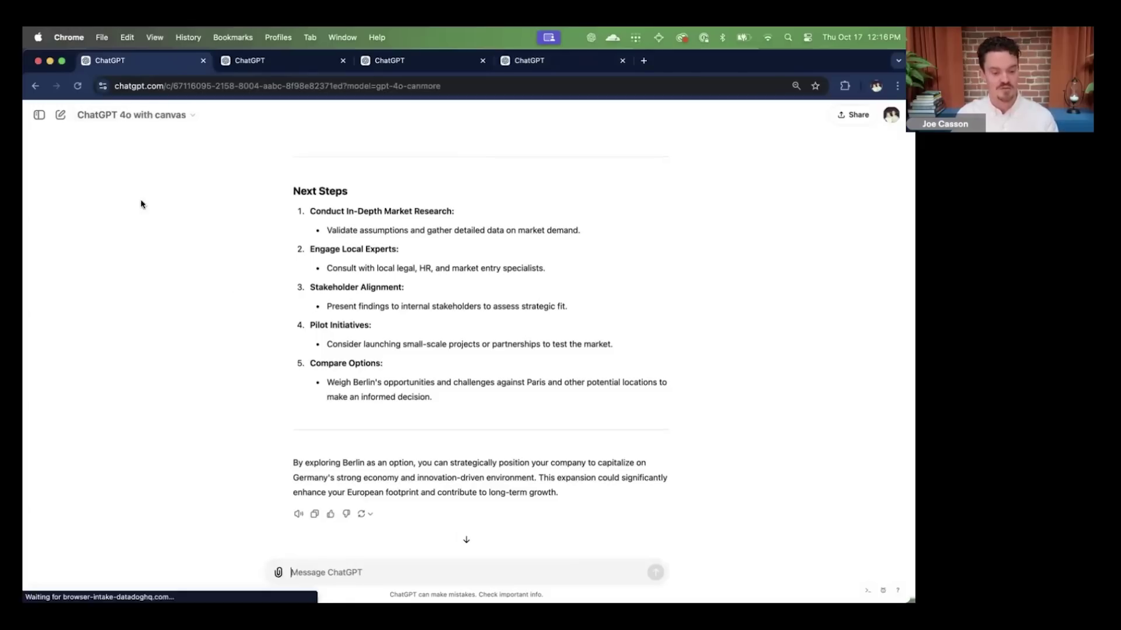
pyautogui.click(325, 574)
pyautogui.write('create a')
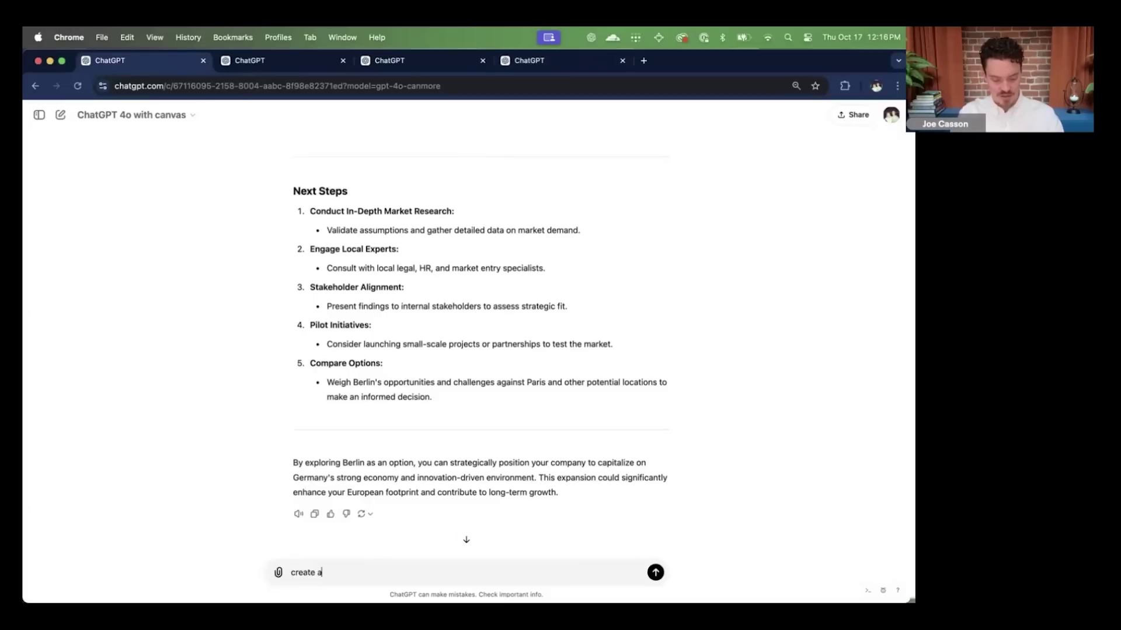
pyautogui.write(' canbas')
pyautogui.press('BackSpace')
pyautogui.press('BackSpace')
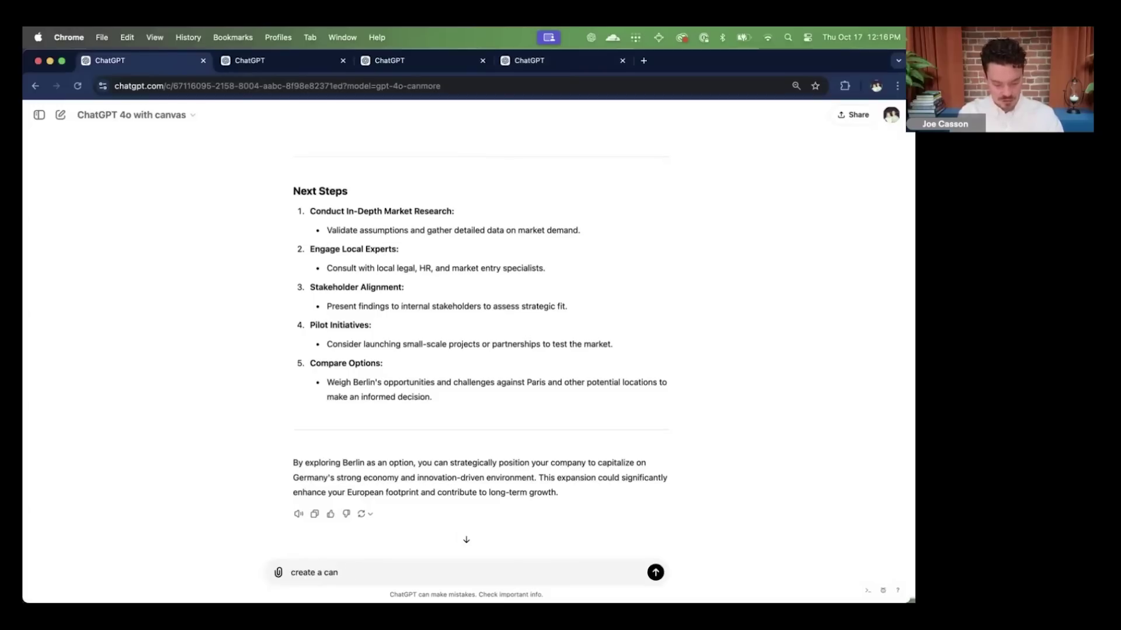
pyautogui.write('vas wit')
pyautogui.write('h a')
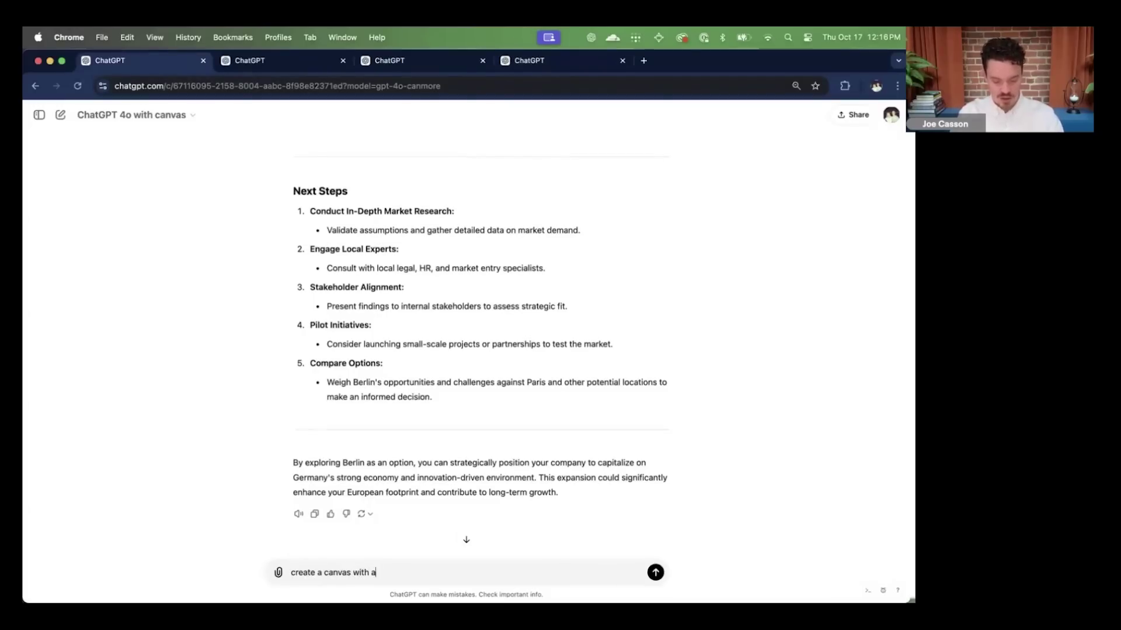
pyautogui.write(' drafted email ')
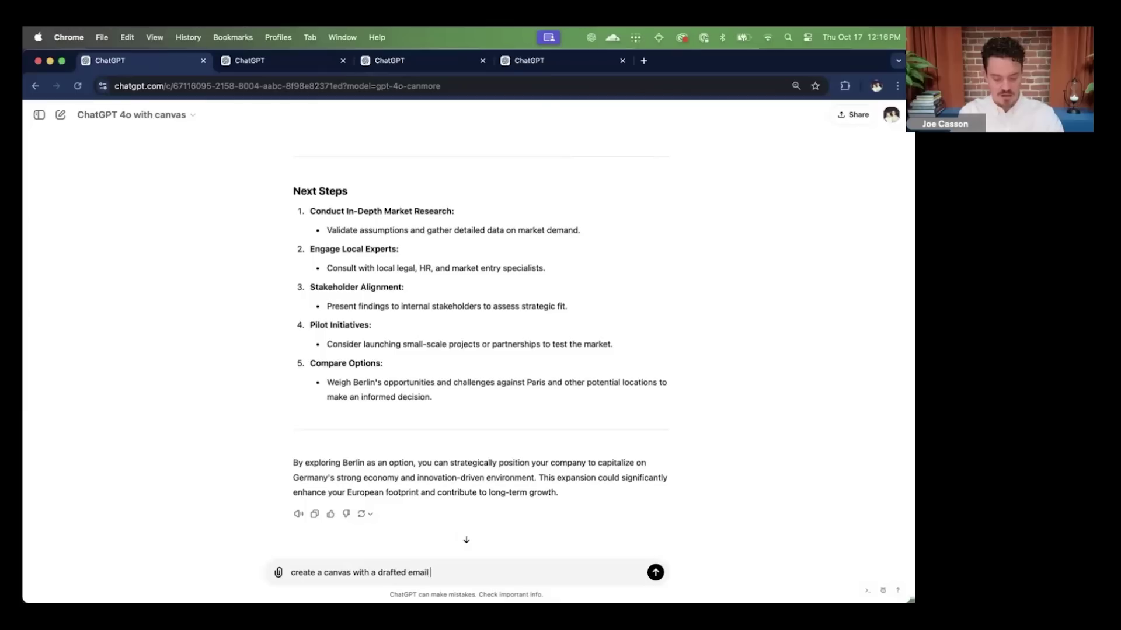
pyautogui.write('including an execu')
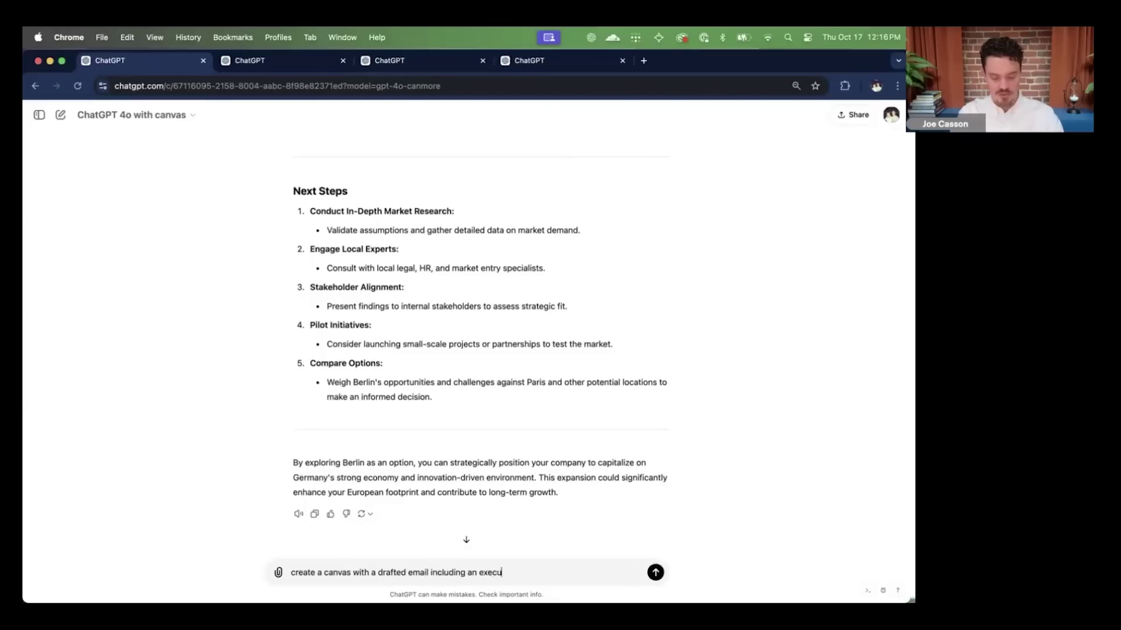
pyautogui.write('tive ')
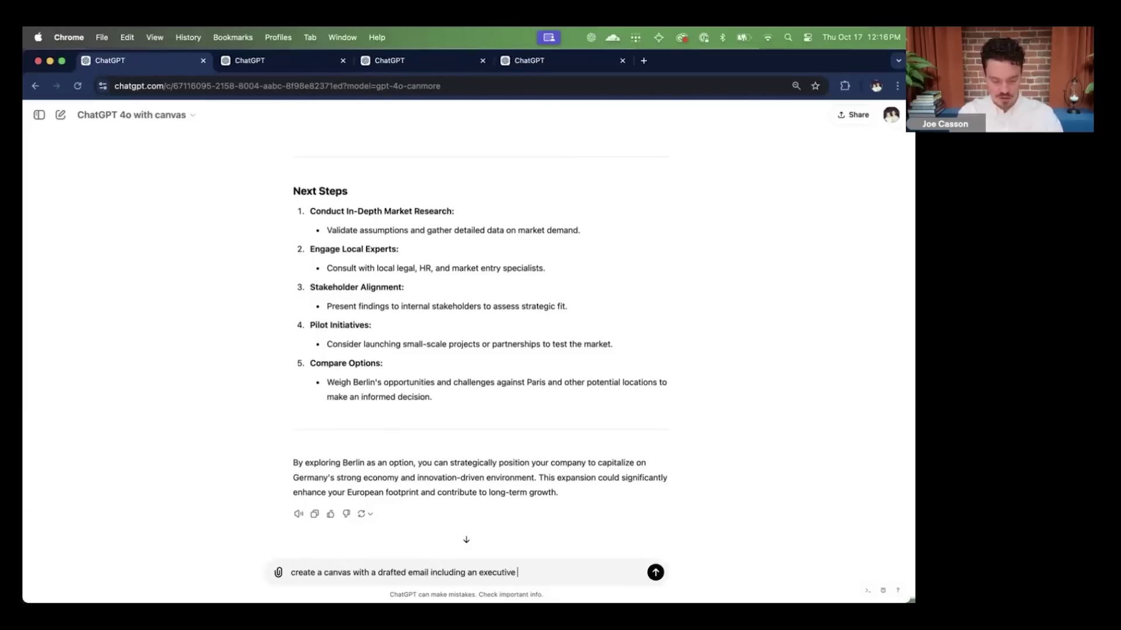
pyautogui.write('summary ab')
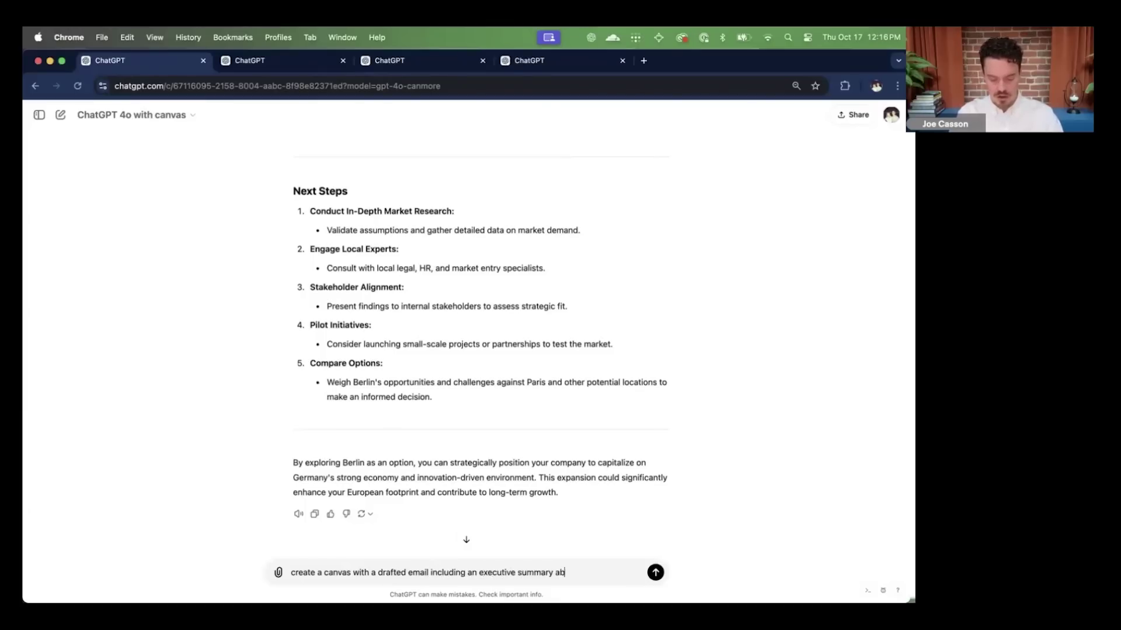
pyautogui.write('out paris and')
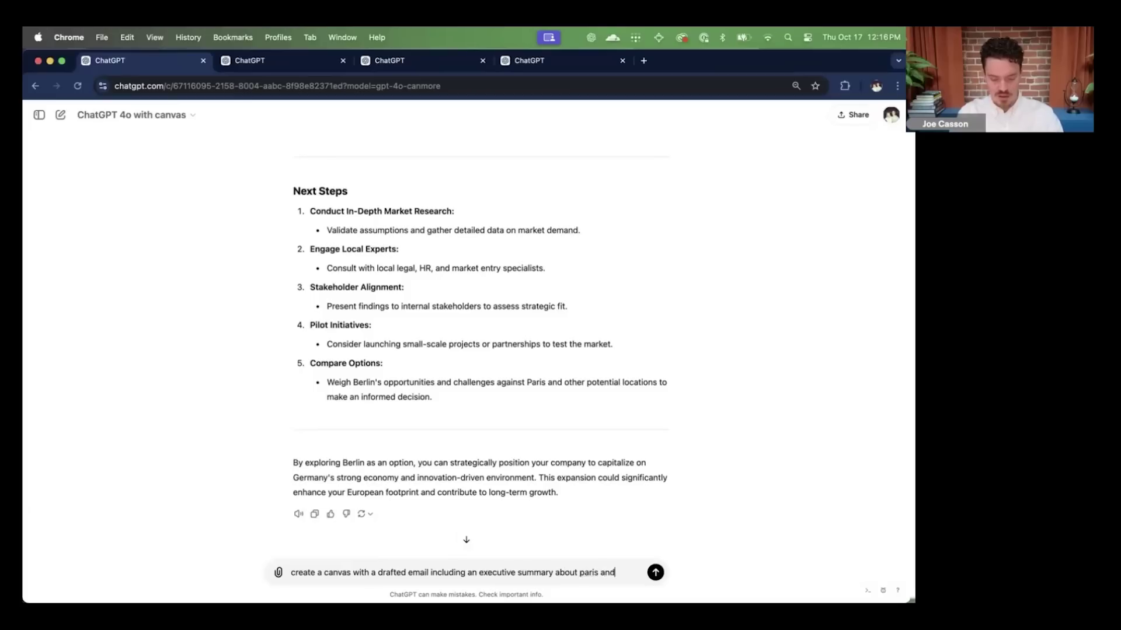
pyautogui.write(' berlin as options')
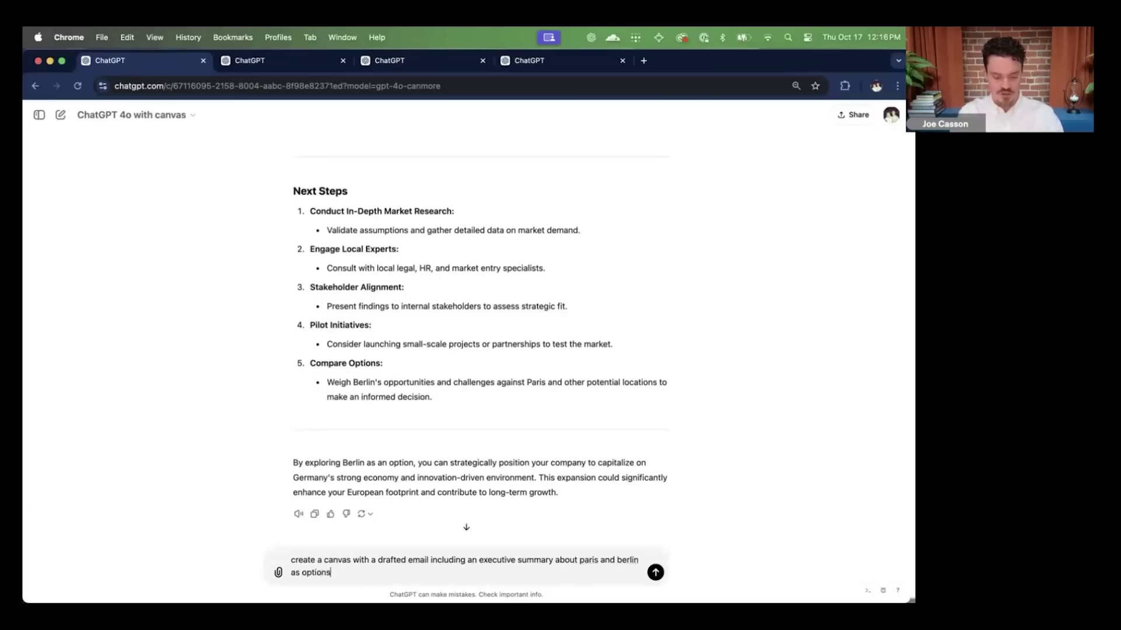
pyautogui.write(' for market ex')
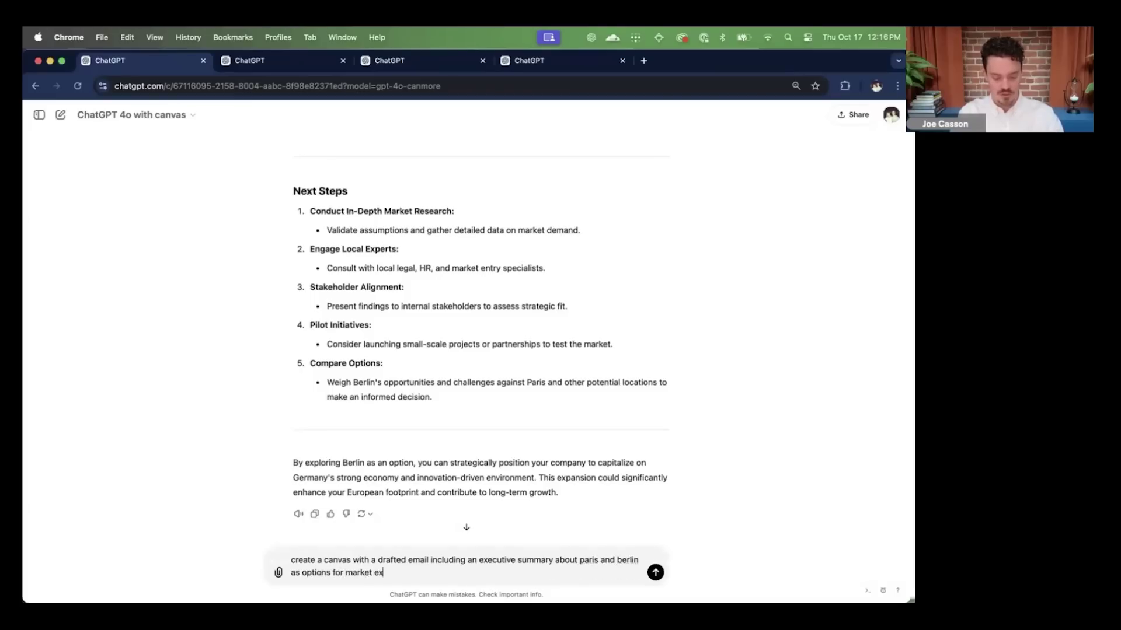
pyautogui.write('pansion')
pyautogui.press('Return')
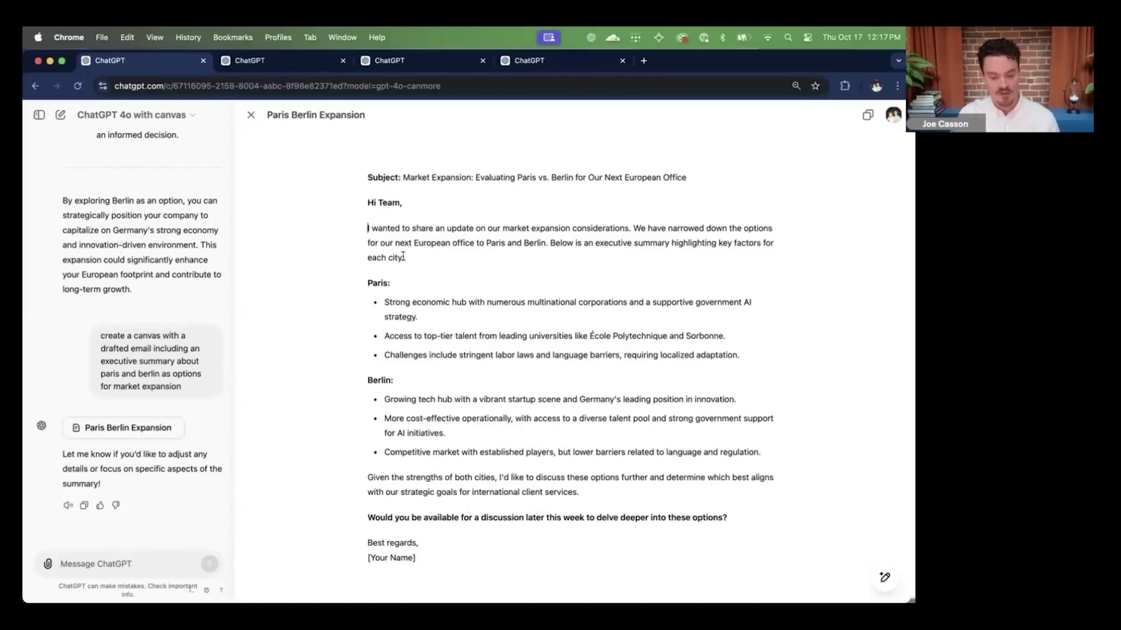
# Select the opening paragraph of the Paris Berlin Expansion email in the canvas, then deselect it.
pyautogui.moveTo(407, 258); pyautogui.dragTo(367, 229)
pyautogui.click(426, 258)
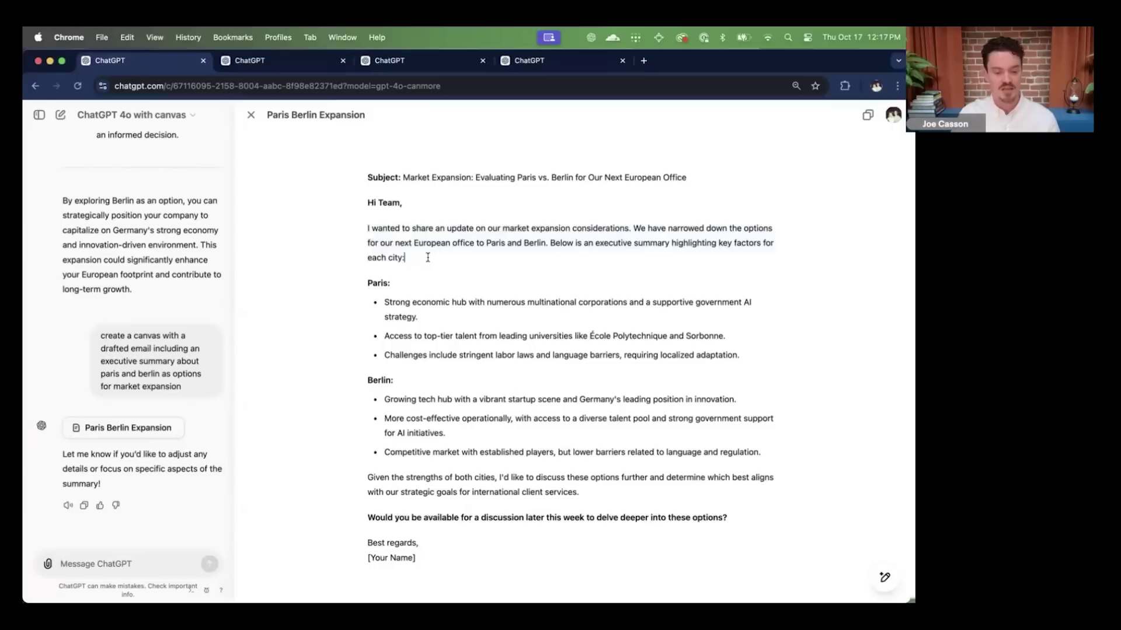